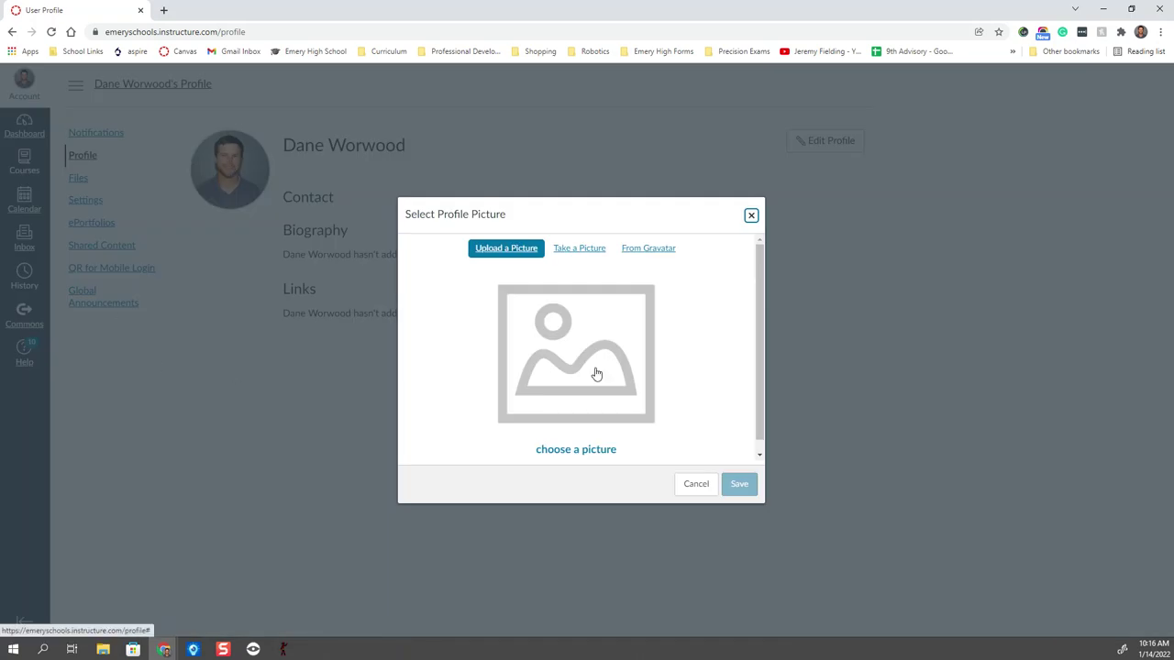
left_click(577, 450)
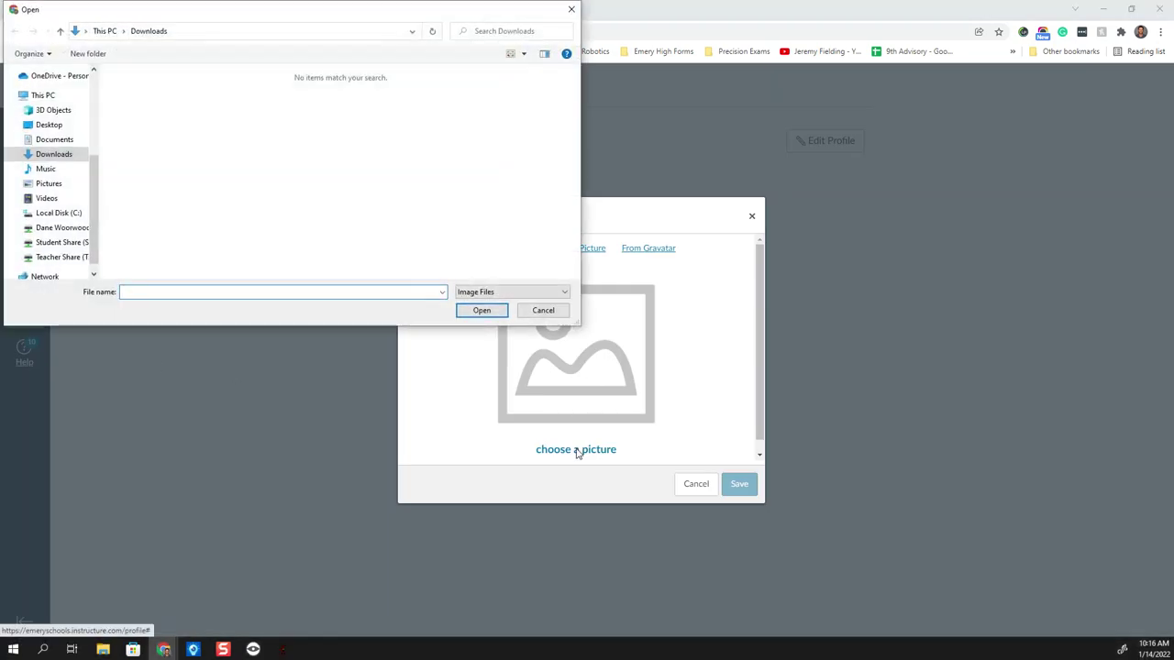
left_click(575, 10)
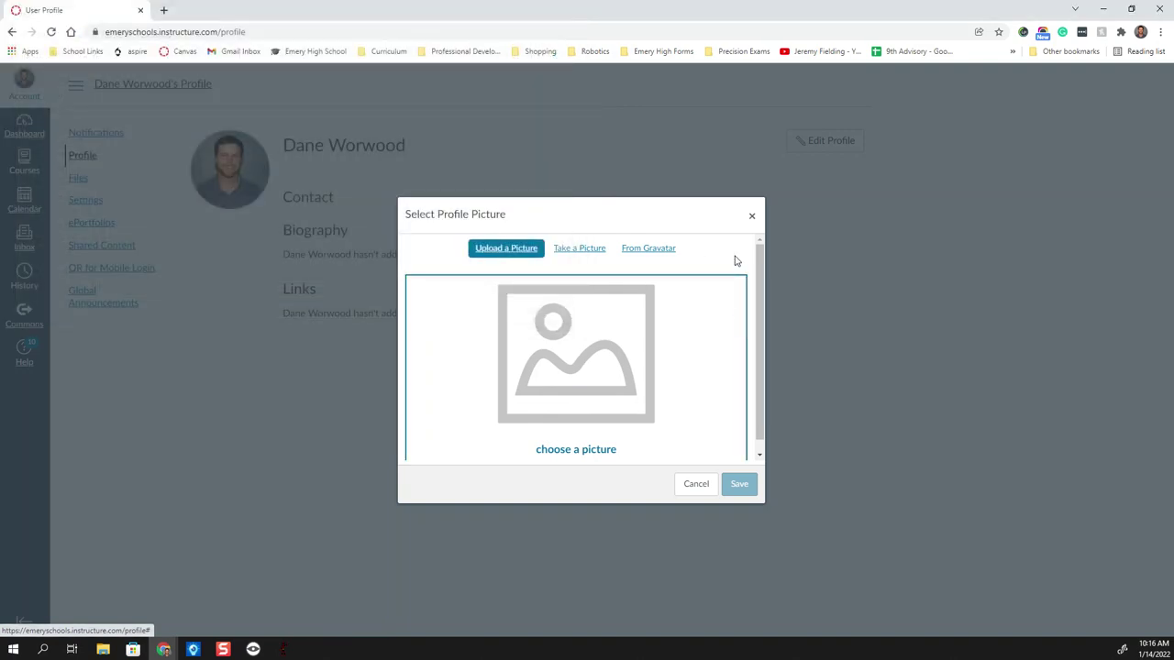
left_click(750, 216)
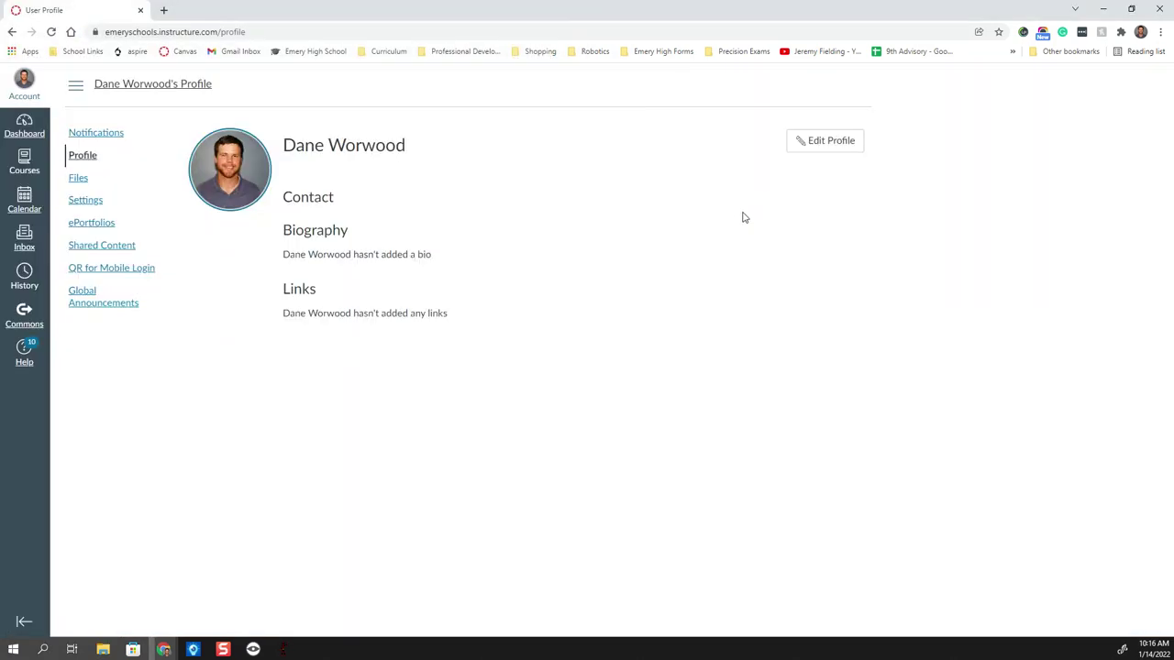
Switch from the browser to Adobe Photoshop 2021 and snap its window to the right half of the screen
left_click(1103, 9)
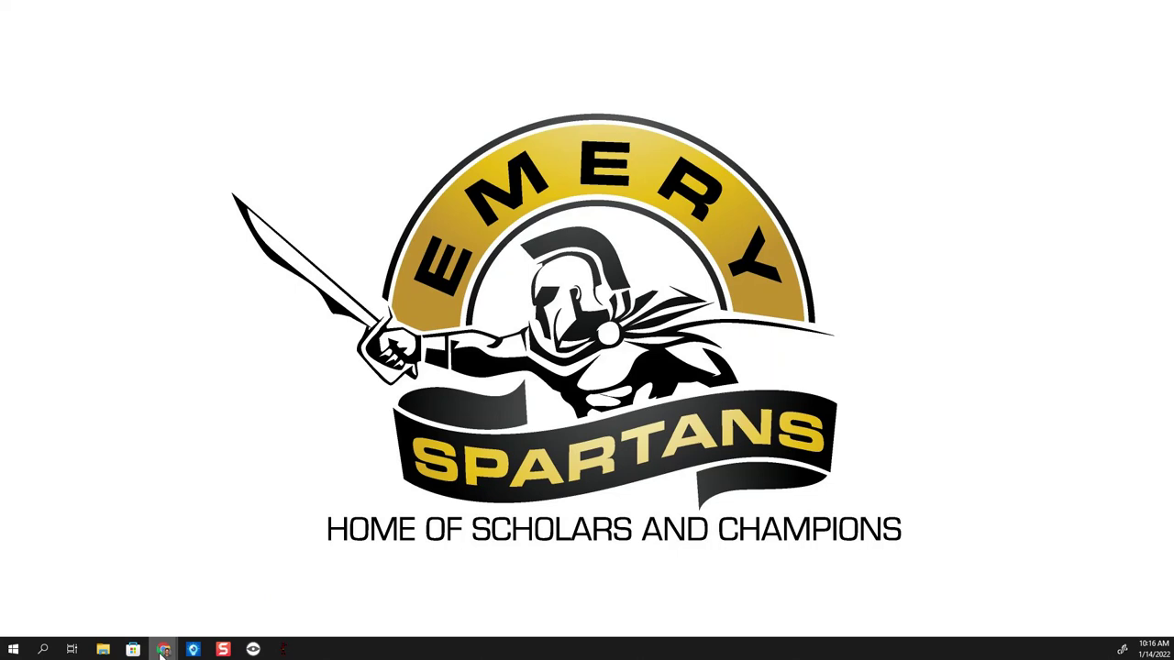
mouse_move(165, 653)
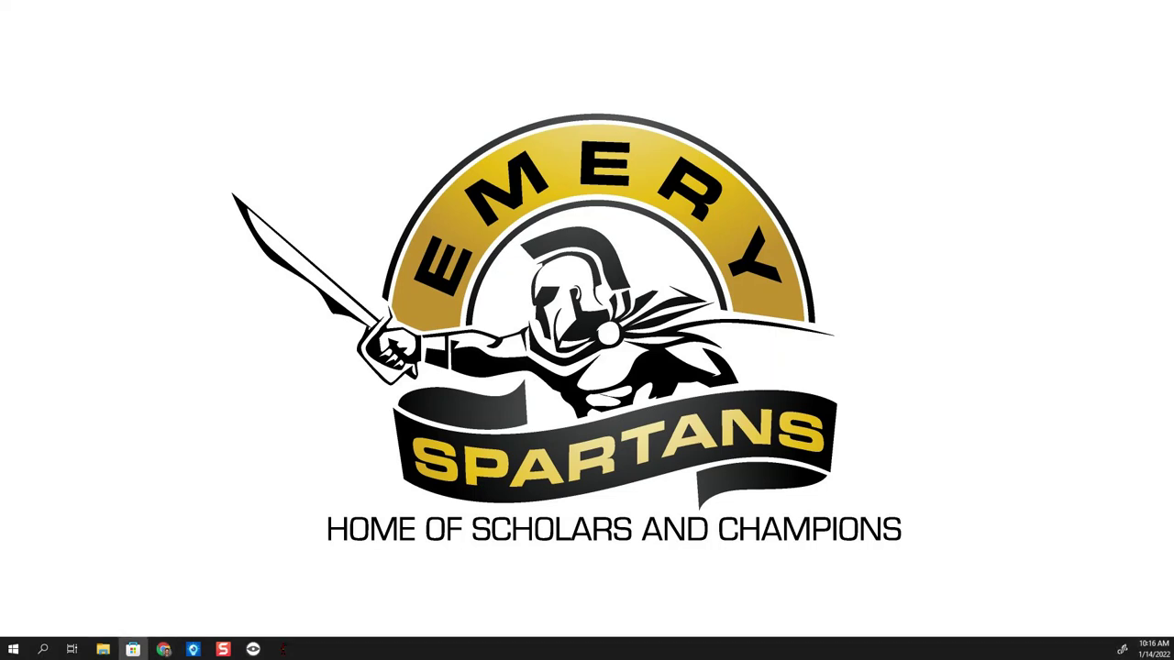
left_click_drag(133, 649, 676, 60)
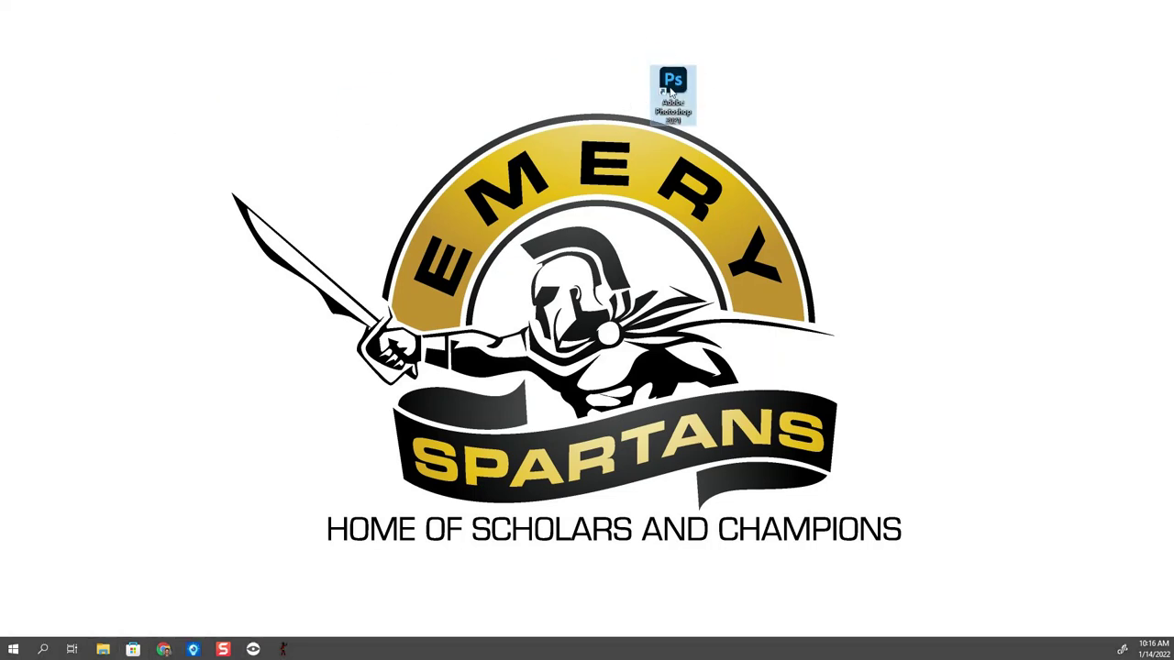
double_click(673, 87)
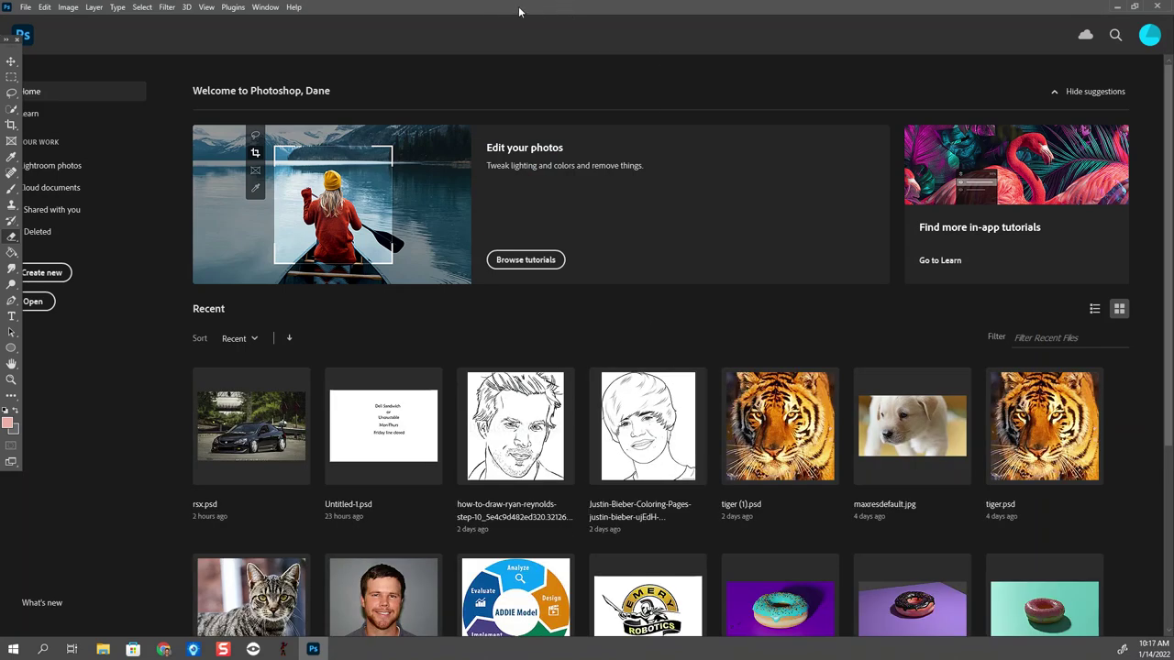
left_click_drag(521, 12, 1171, 199)
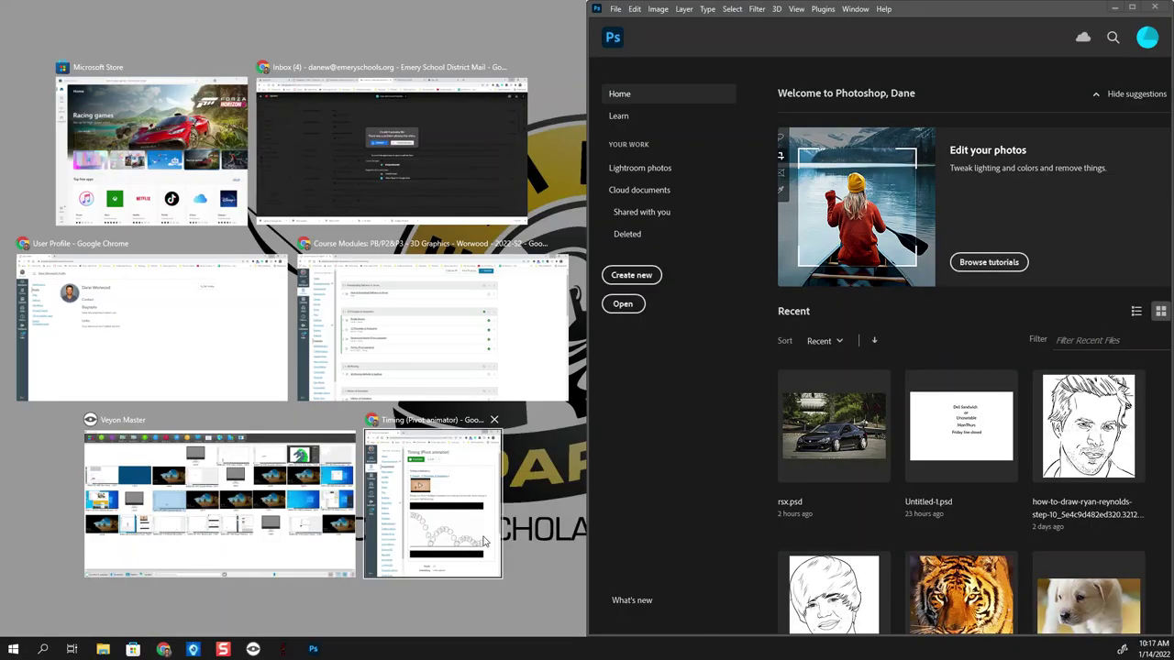
left_click(533, 32)
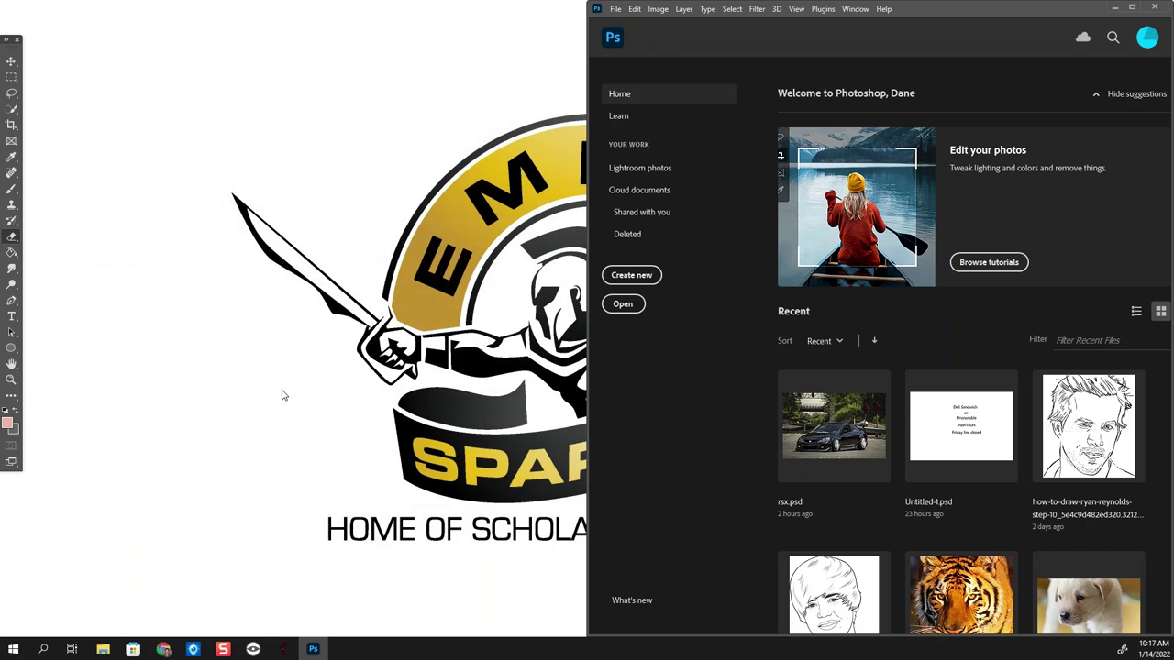
left_click(102, 650)
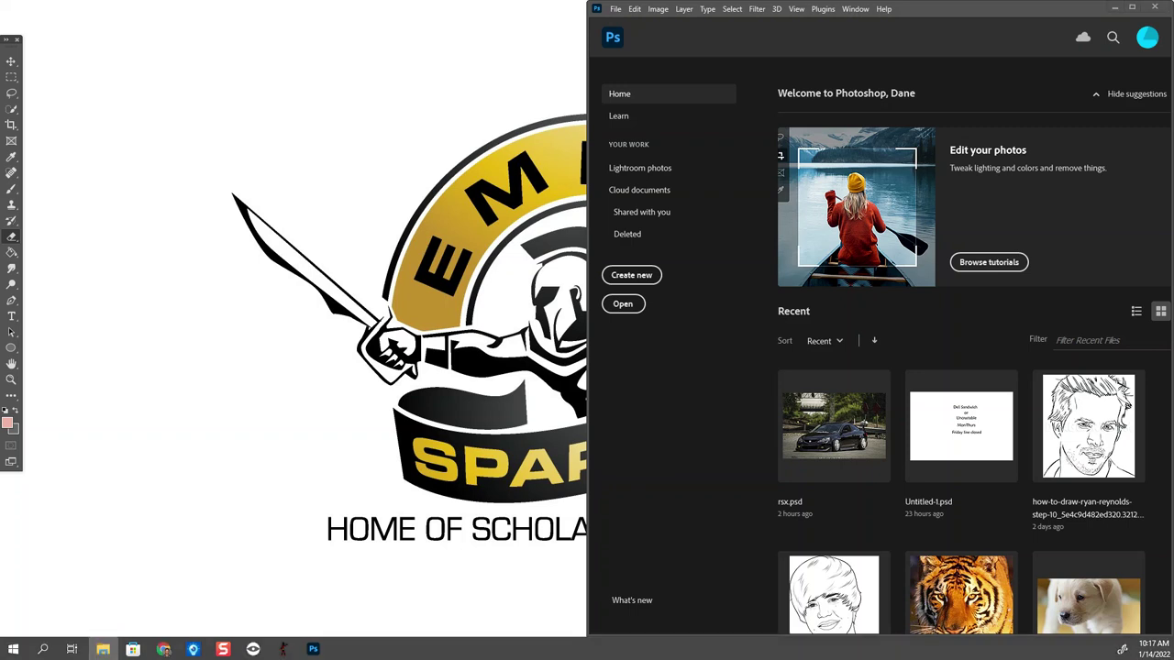
left_click(13, 649)
mouse_move(14, 541)
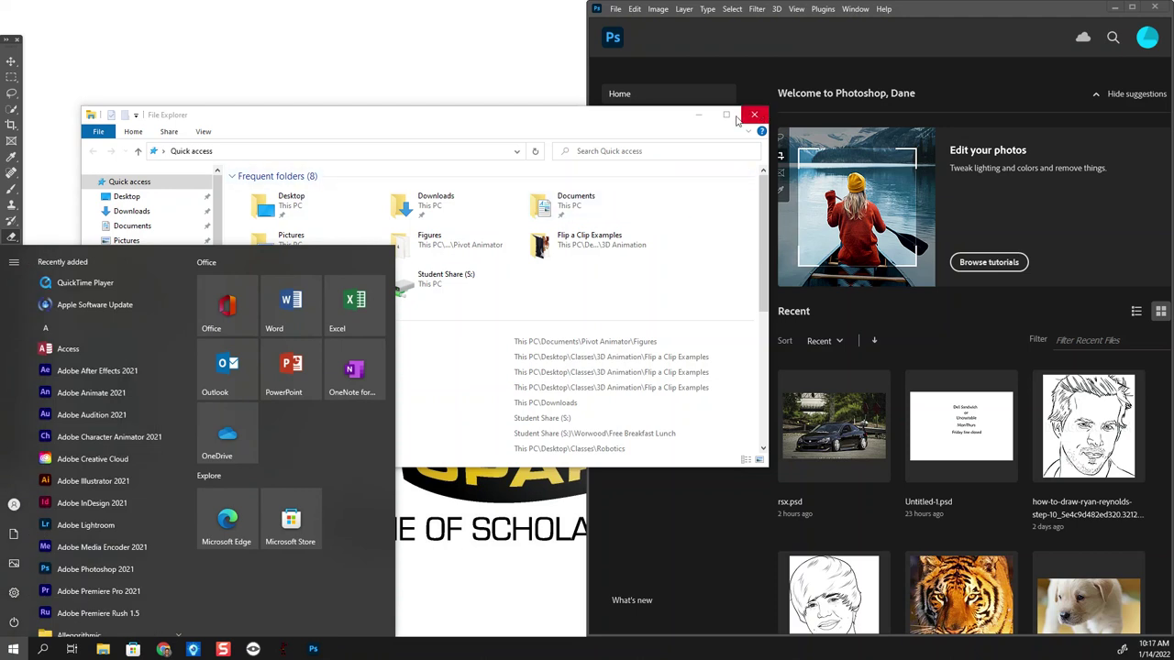
left_click(623, 124)
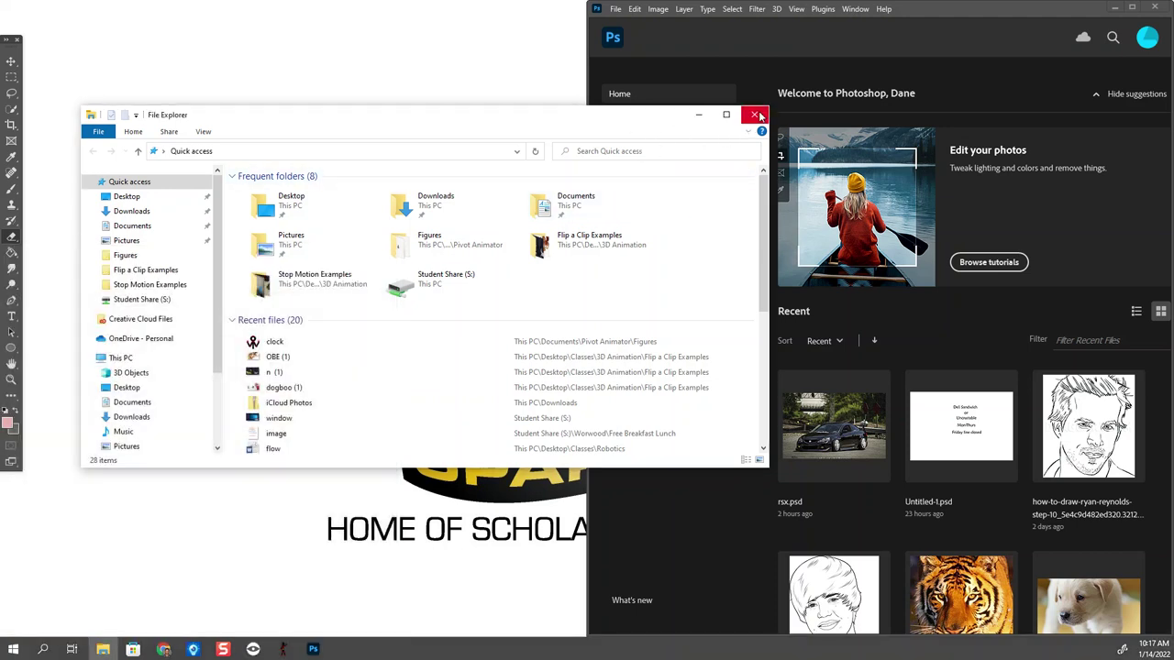
left_click(754, 114)
left_click(615, 10)
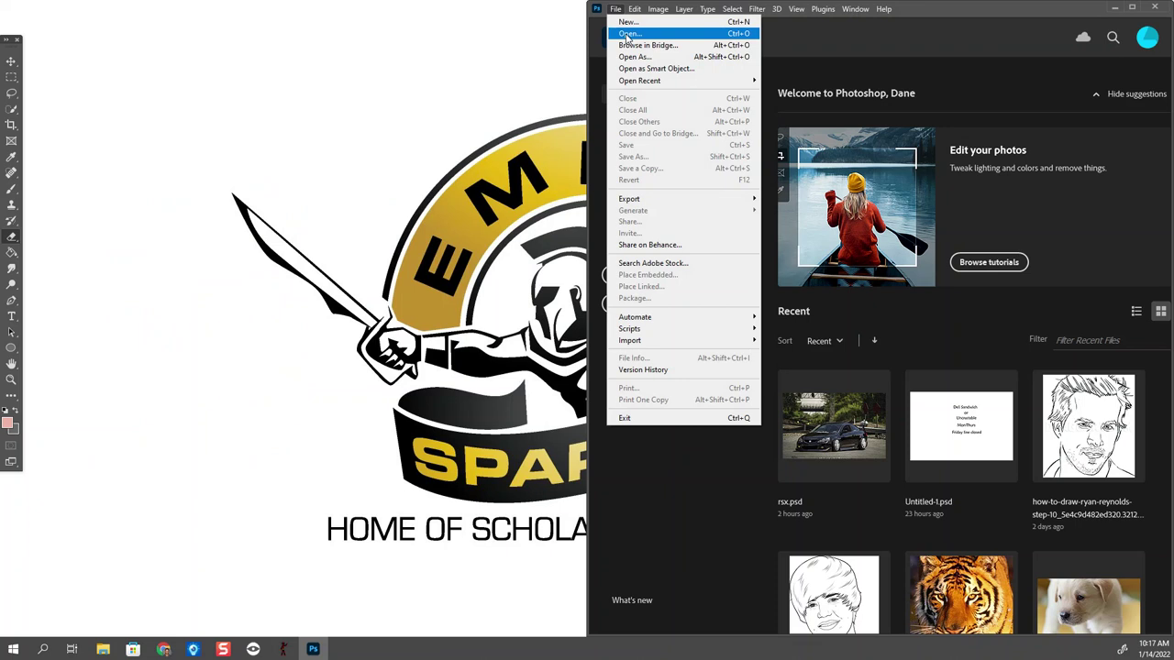
left_click(628, 34)
left_click_drag(822, 14, 330, 100)
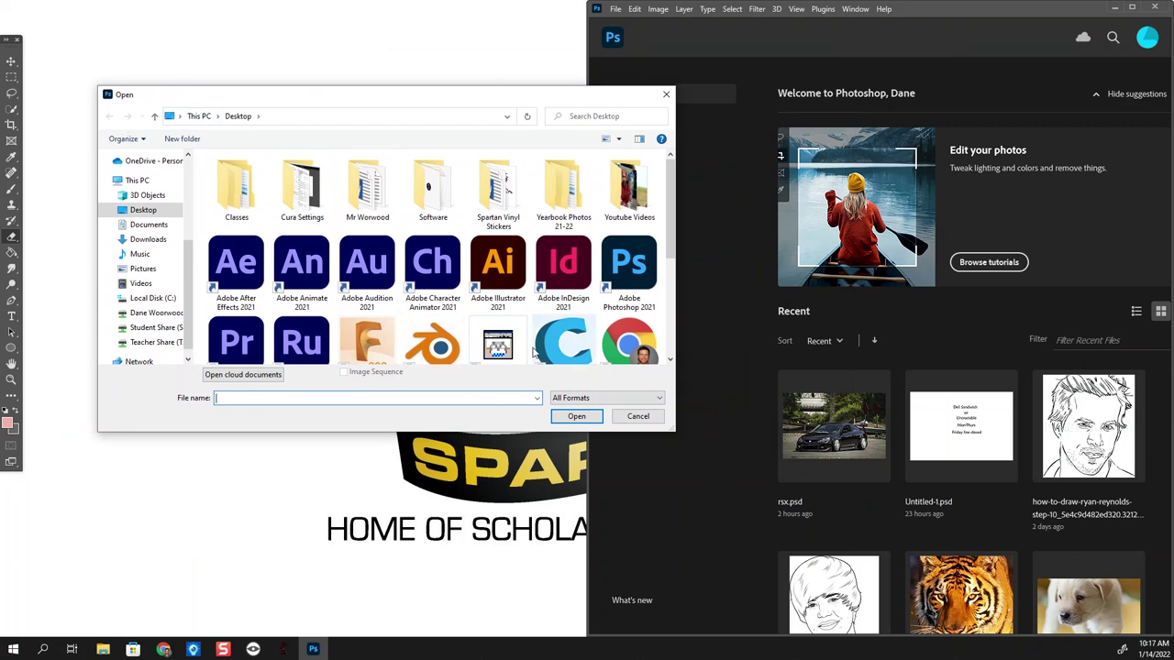
mouse_move(191, 283)
left_mouse_down()
mouse_move(197, 219)
mouse_move(195, 275)
left_mouse_up()
left_click(666, 94)
Start opening an image and browse to the GRADE_012 folder of the teacher's 2021-2022B yearbook photos on Student Share (S:)
left_click(616, 9)
left_click(627, 33)
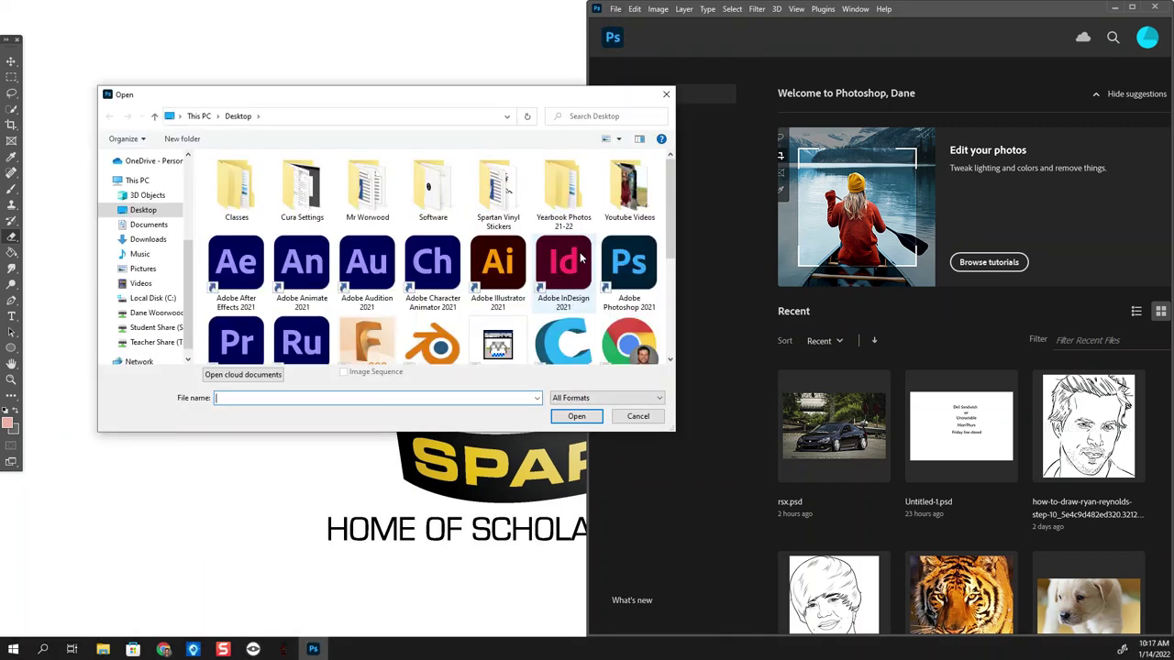
scroll(147, 303, "down", 1)
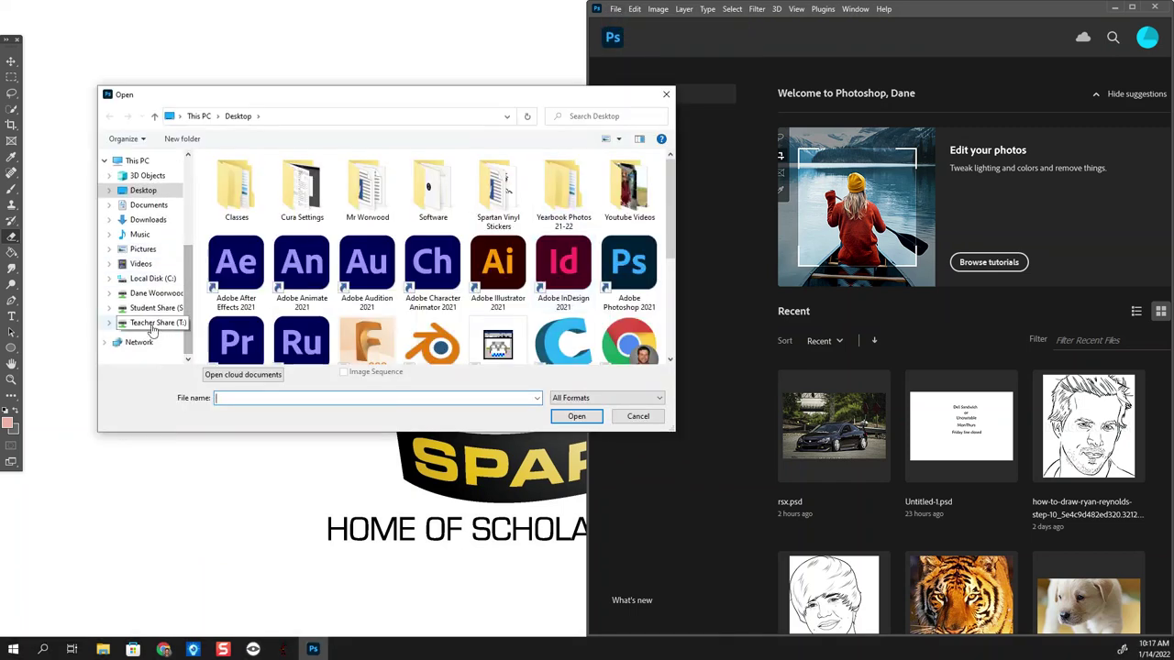
left_click(147, 309)
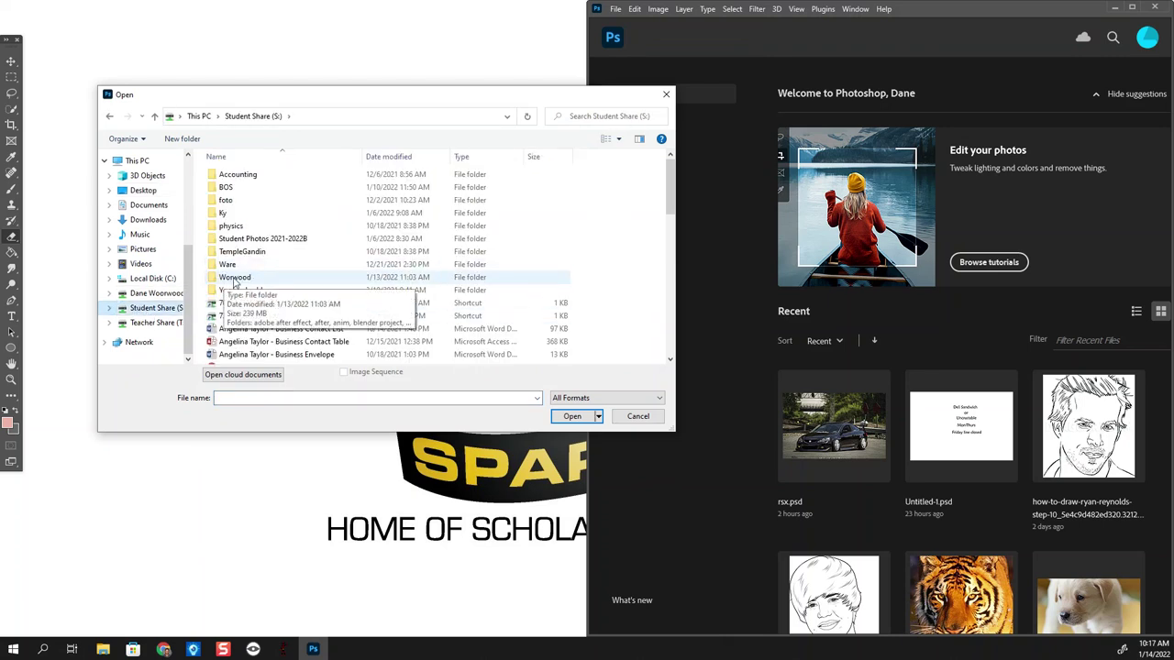
double_click(234, 278)
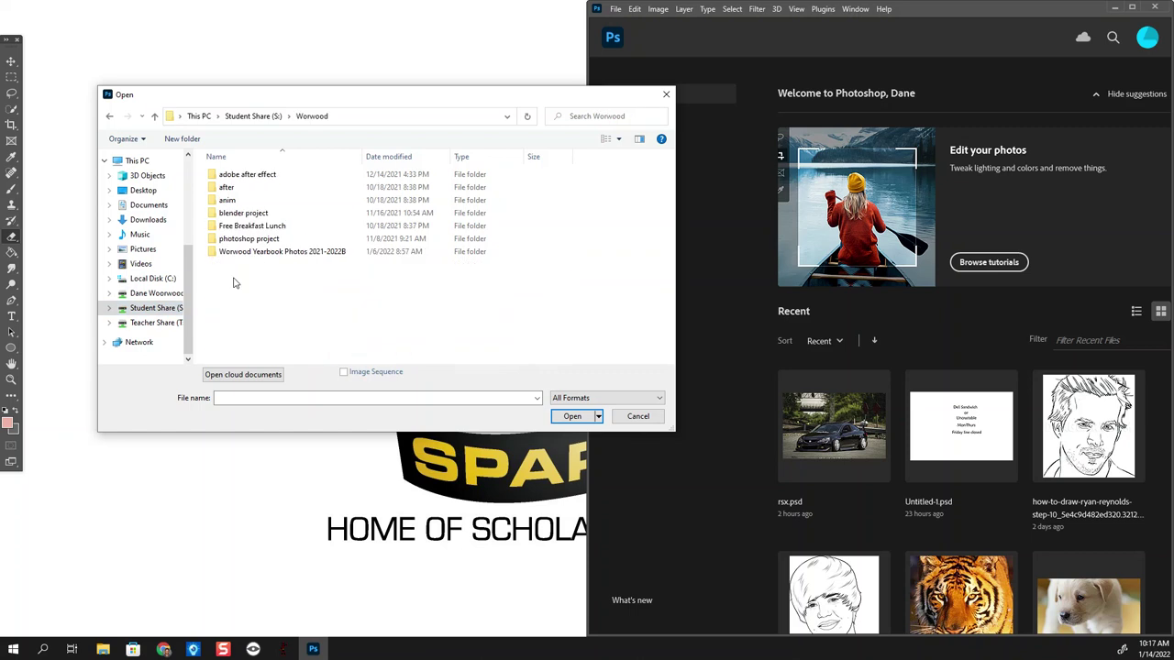
double_click(281, 254)
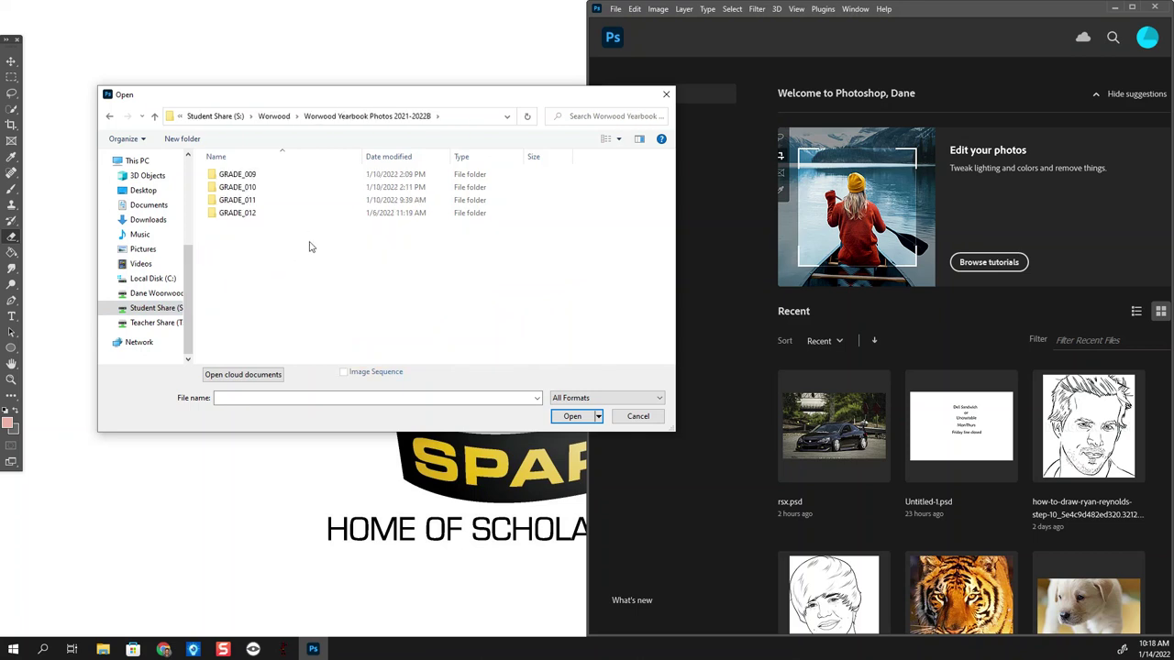
double_click(253, 213)
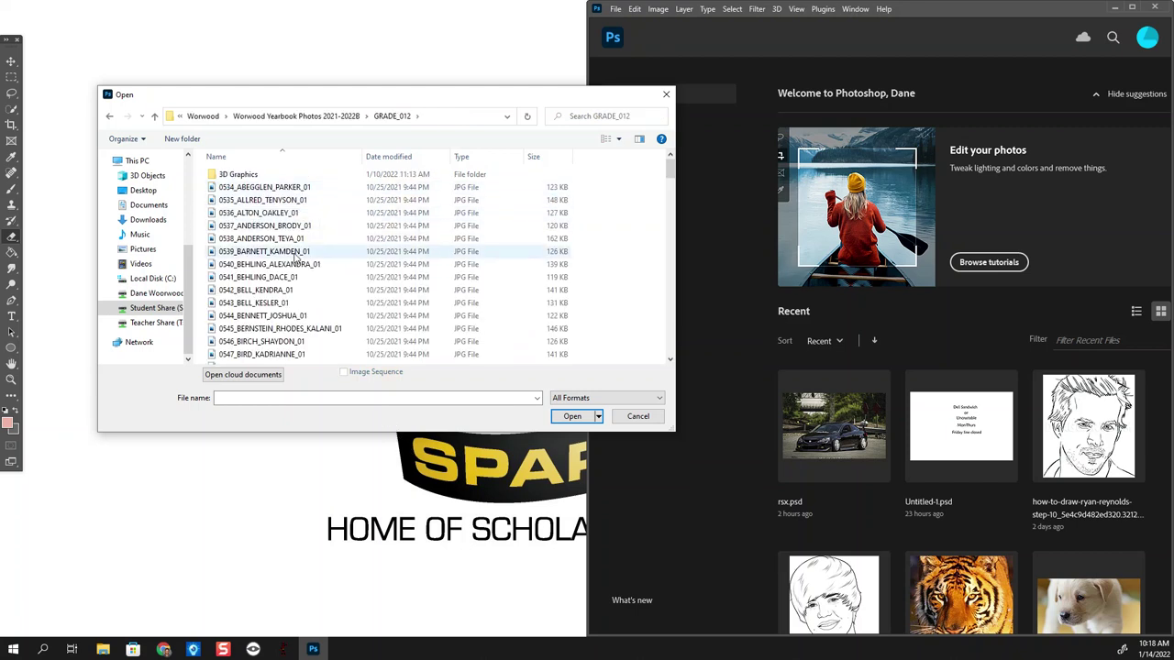
Display the files in the GRADE_012 folder as large icons
left_click(584, 118)
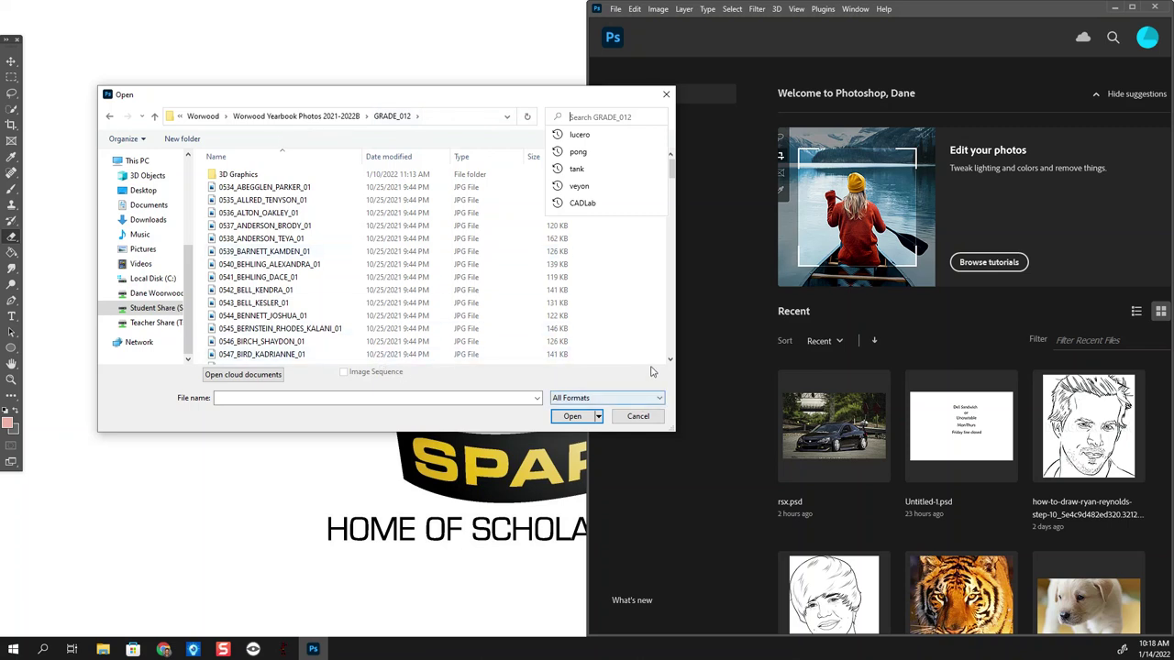
left_click(470, 118)
left_click(618, 140)
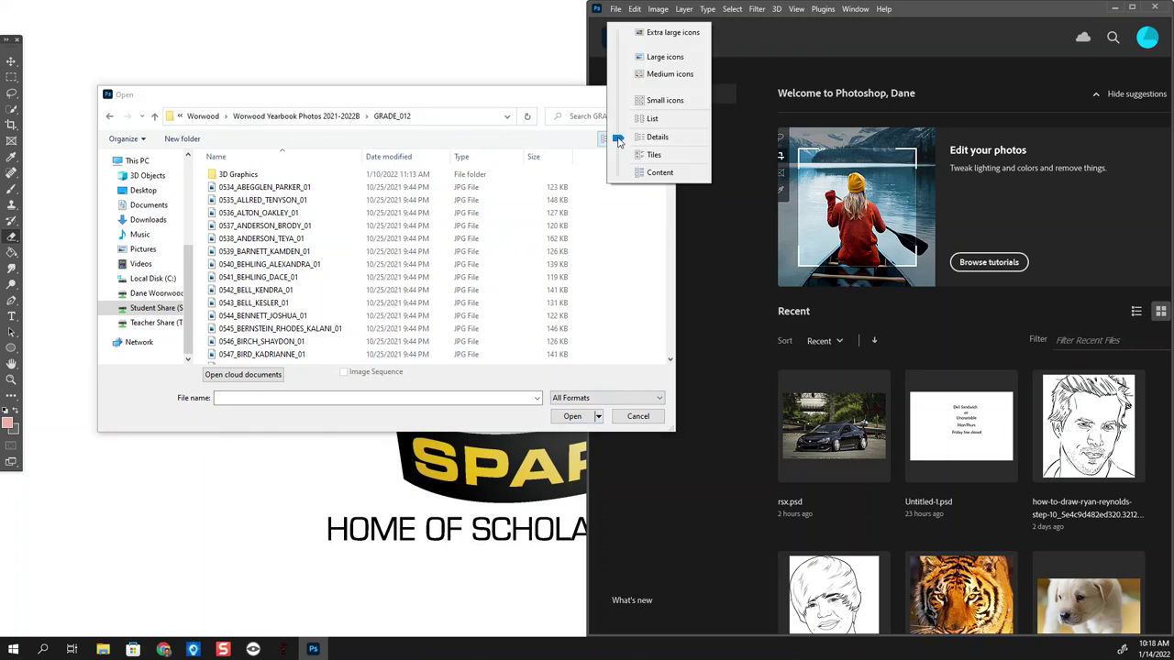
left_click(655, 58)
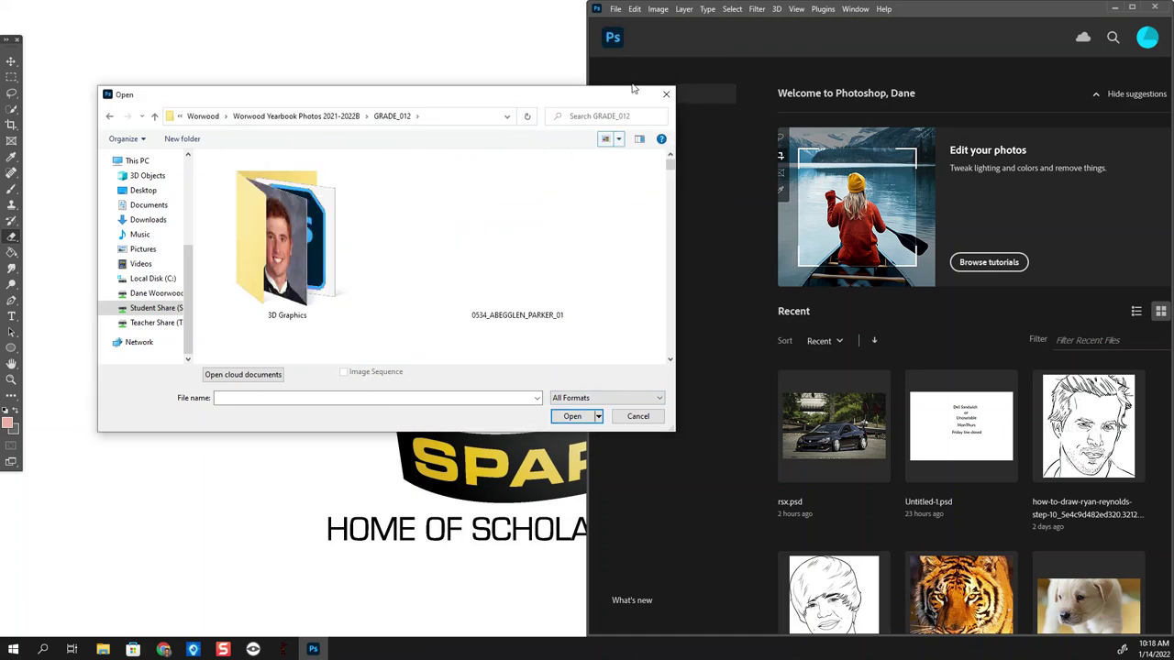
Open the dark-haired student's tuxedo portrait with the visible forehead blemishes and maximize the program window
left_click_drag(670, 160, 670, 209)
scroll(590, 241, "down", 1)
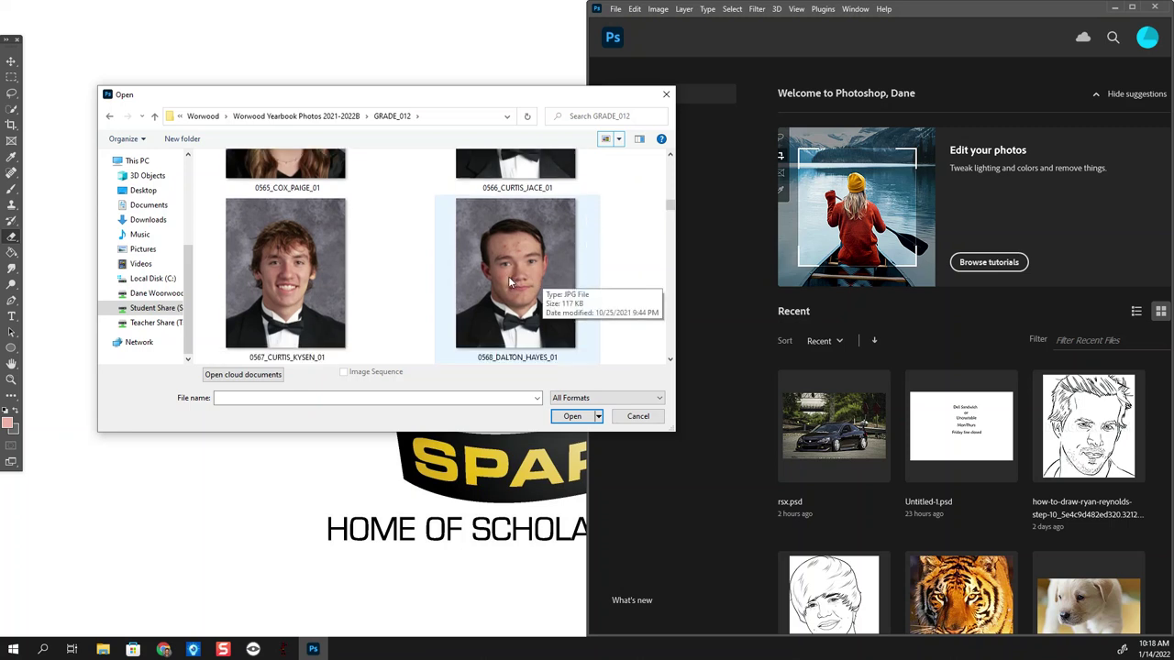
left_click_drag(514, 279, 548, 273)
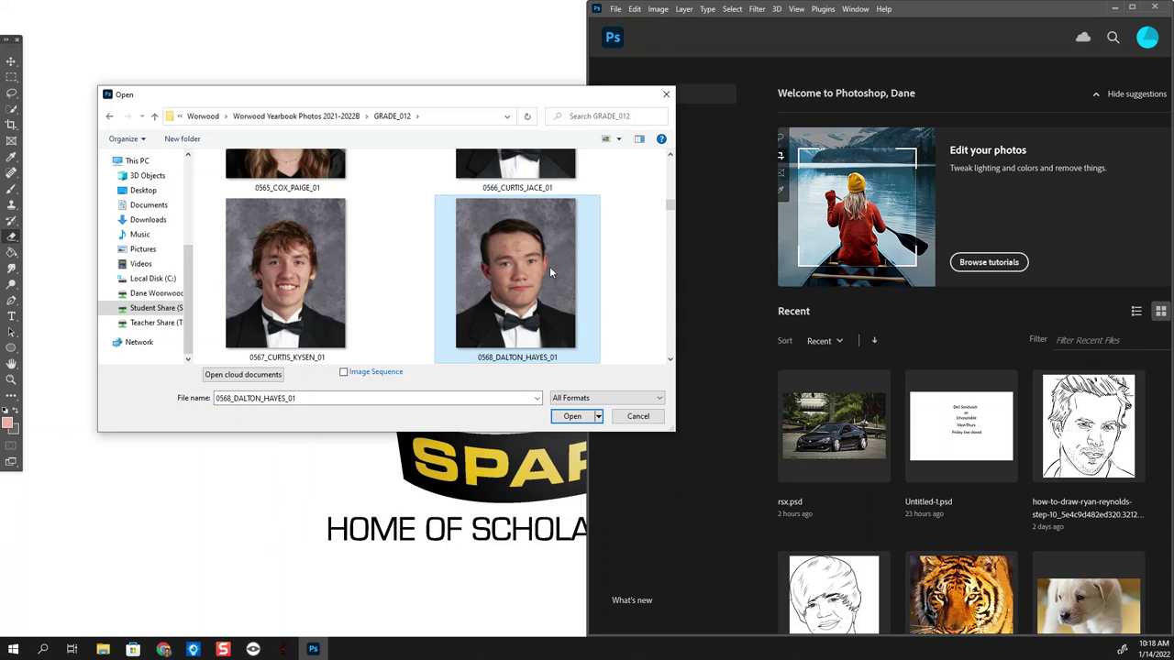
left_click(573, 417)
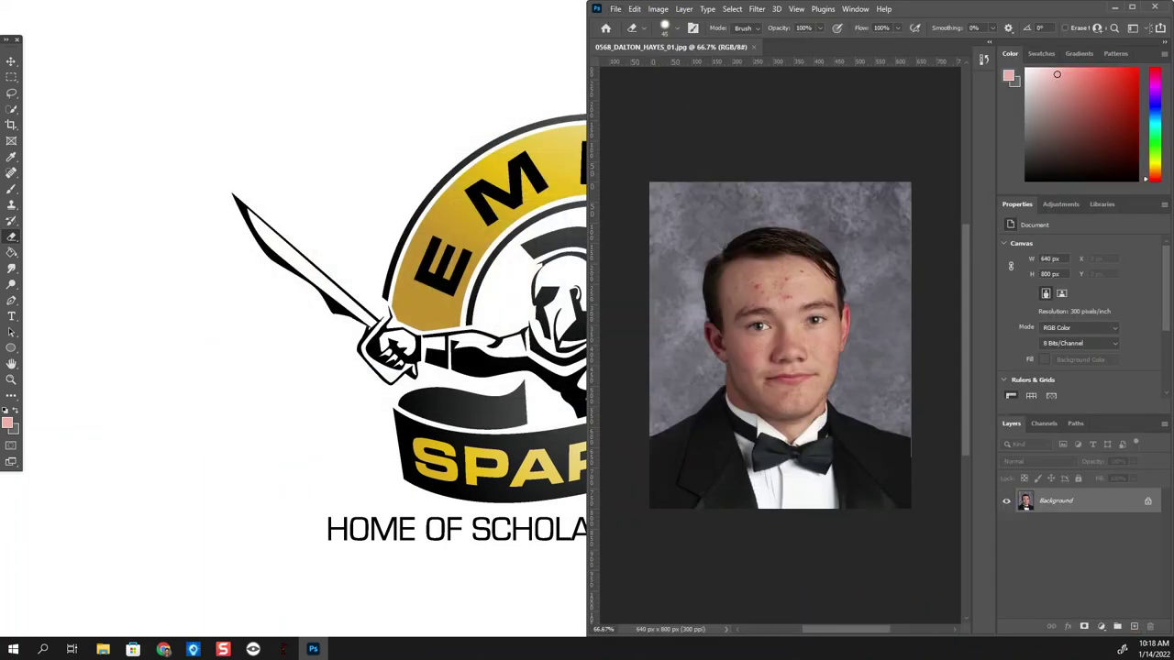
left_click(1135, 8)
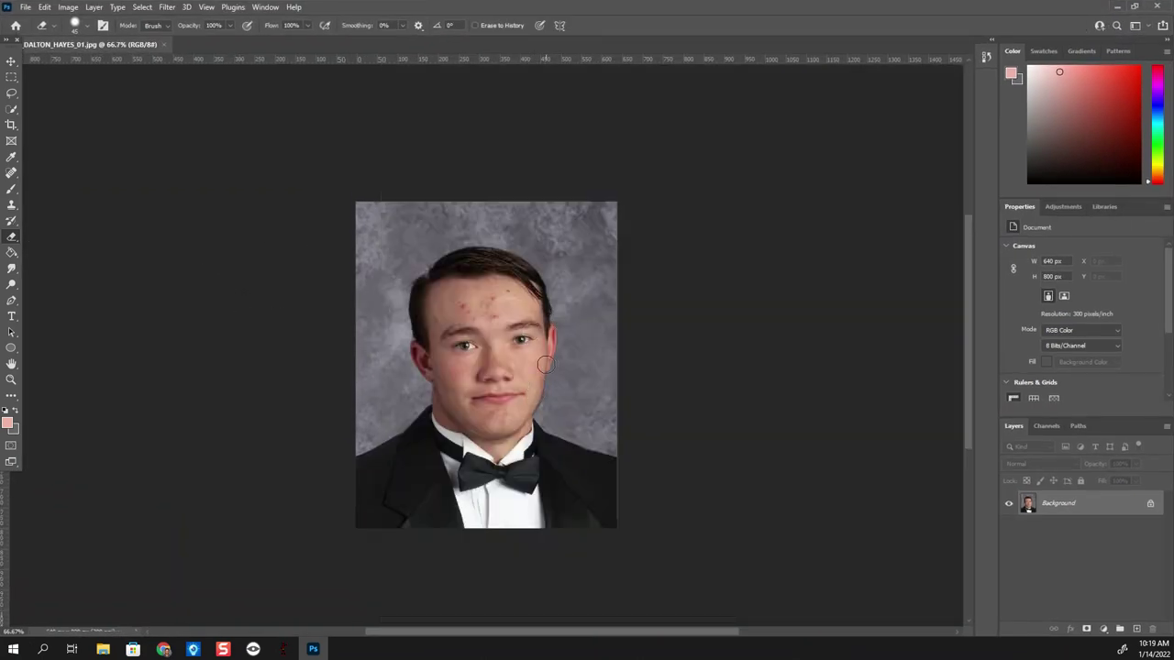
Try to crop the portrait with a 1:1 (Square) frame enlarged beyond the photo's edges, then cancel the crop
scroll(544, 365, "up", 3)
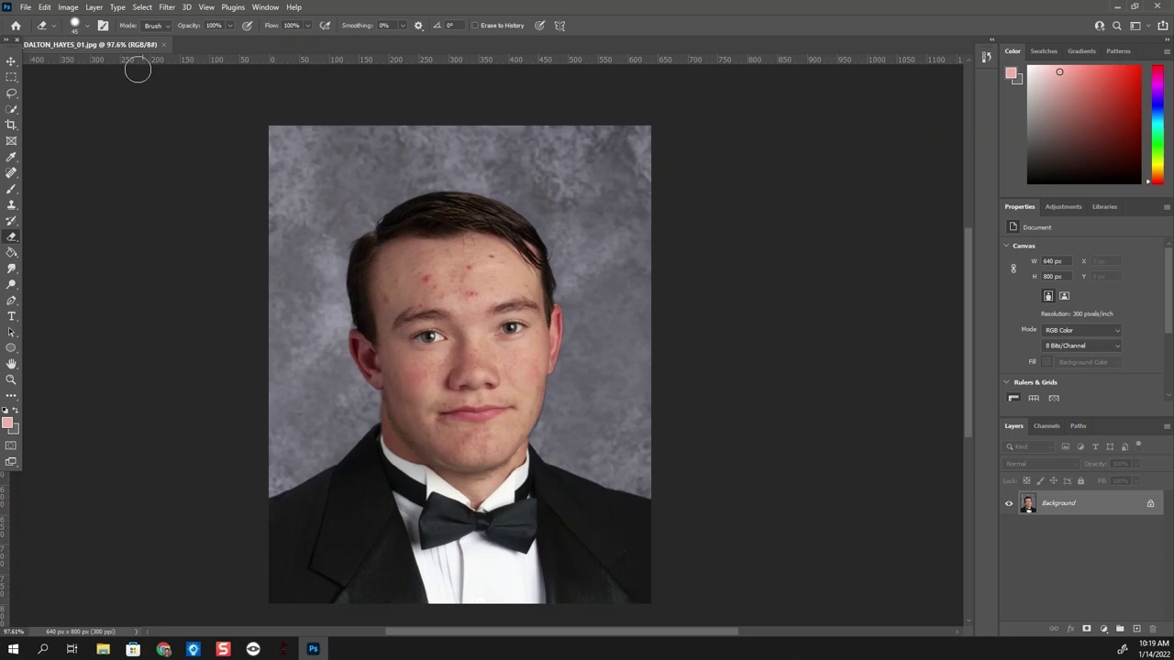
left_click(12, 126)
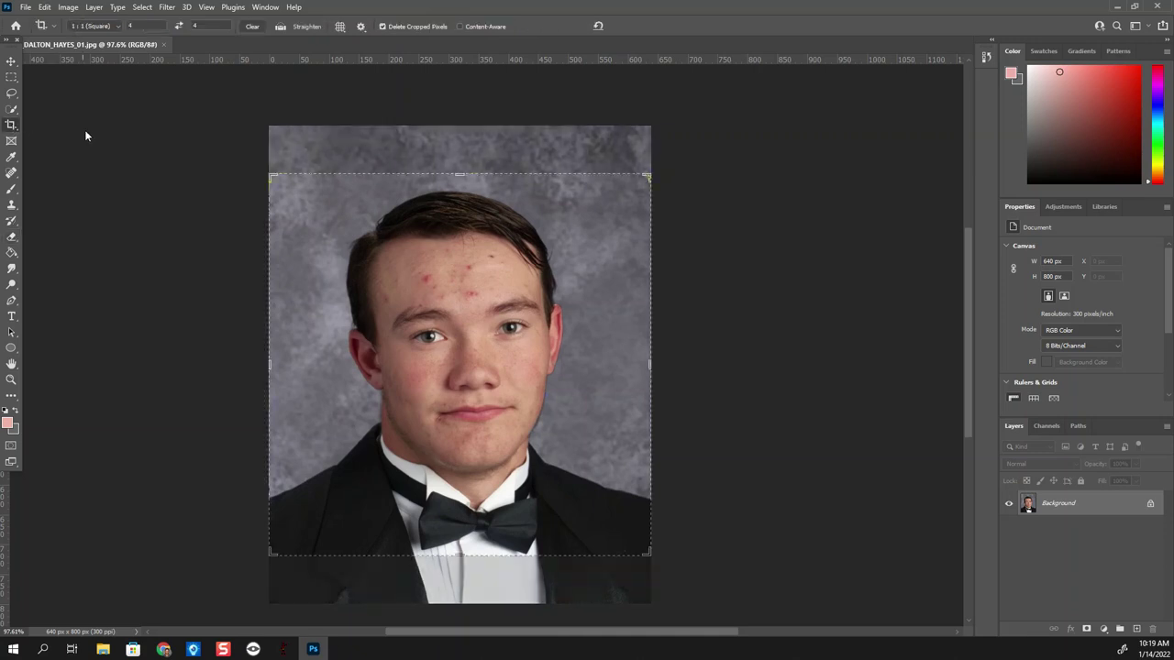
left_click_drag(271, 177, 296, 144)
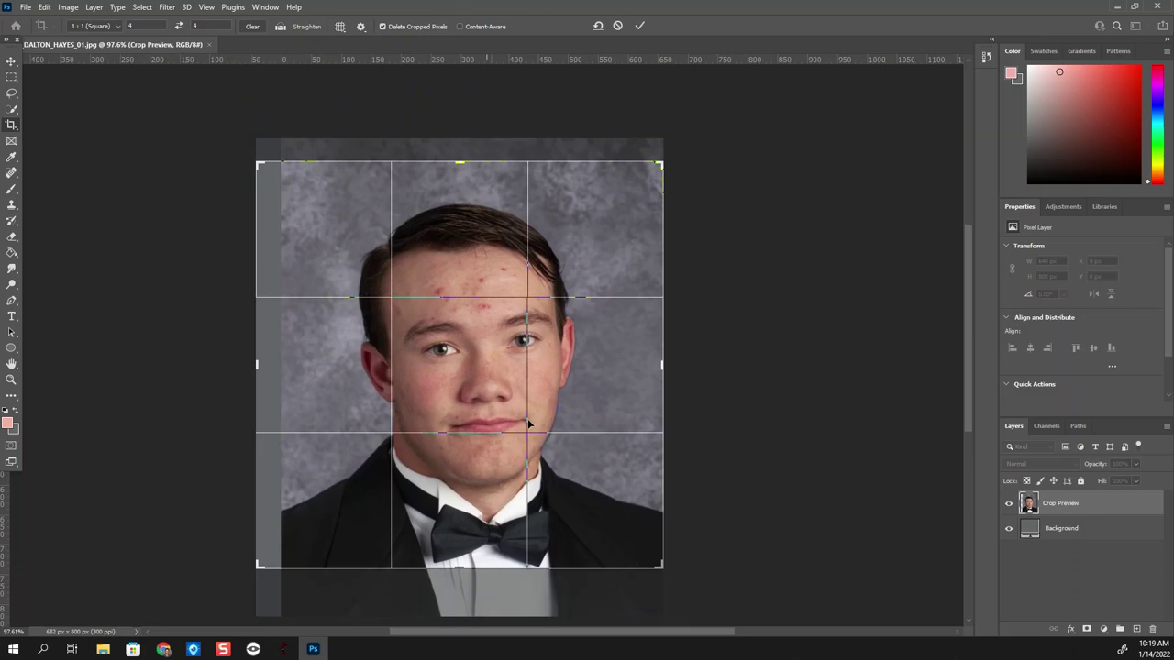
left_click_drag(527, 418, 508, 355)
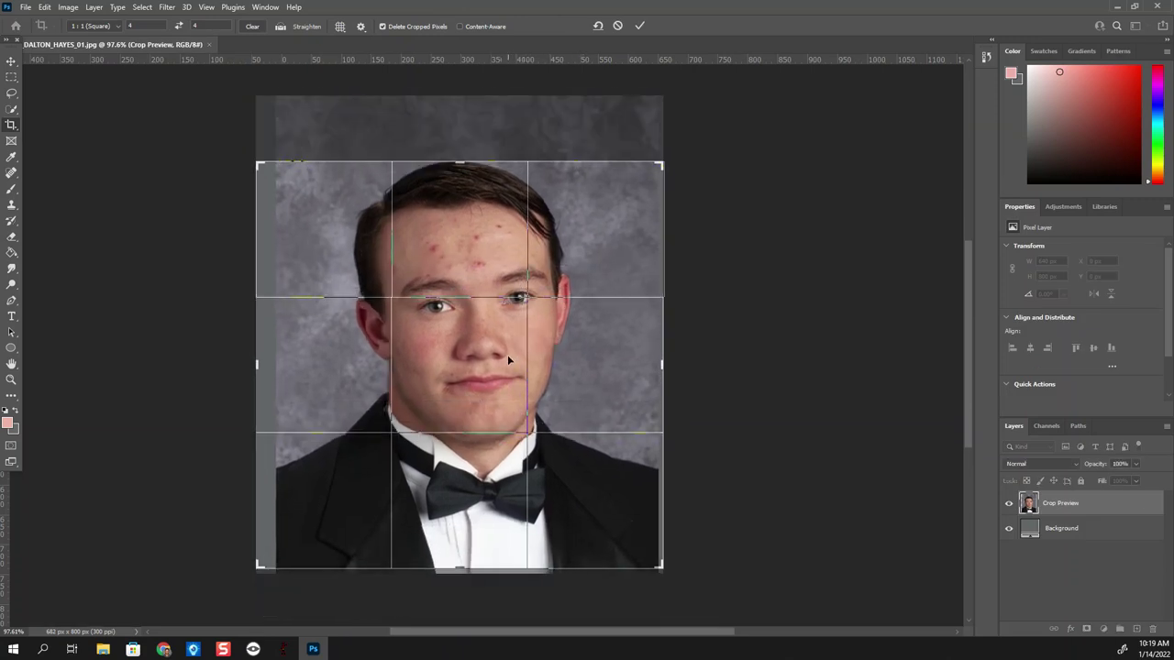
left_click_drag(660, 566, 691, 595)
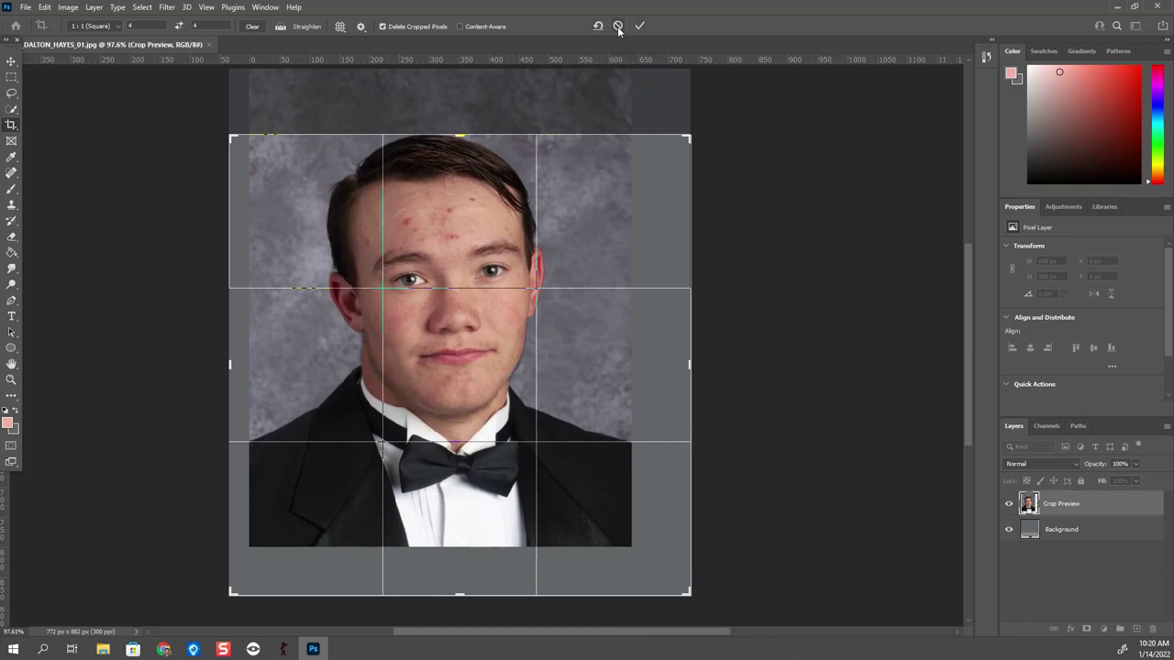
left_click_drag(687, 142, 687, 106)
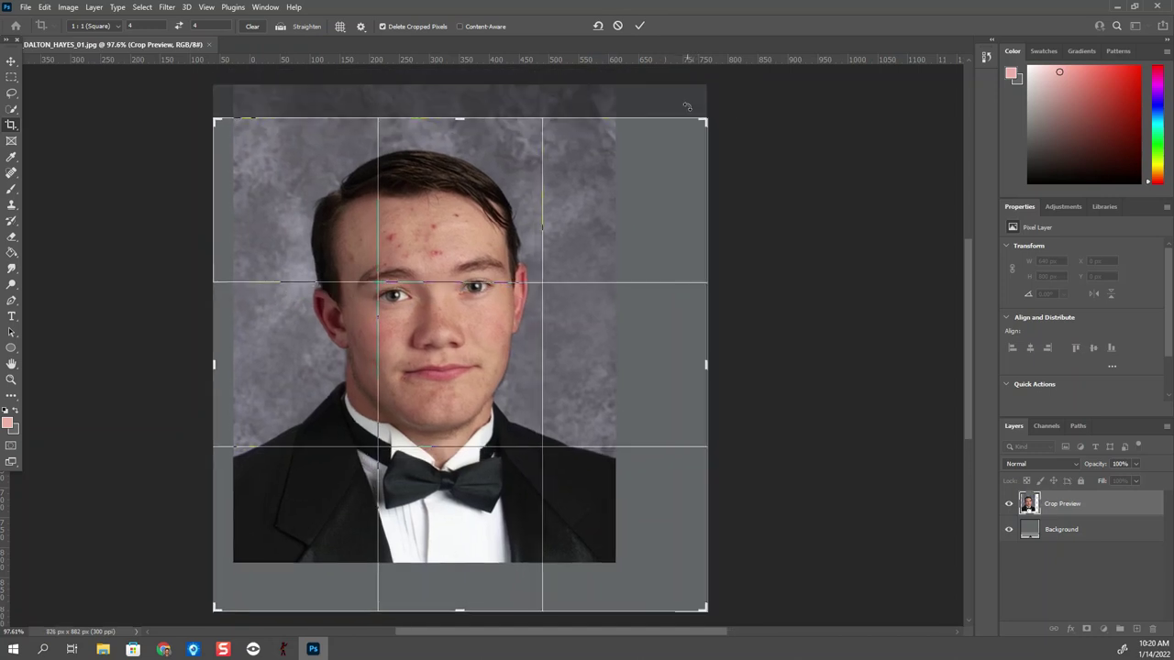
left_click(618, 26)
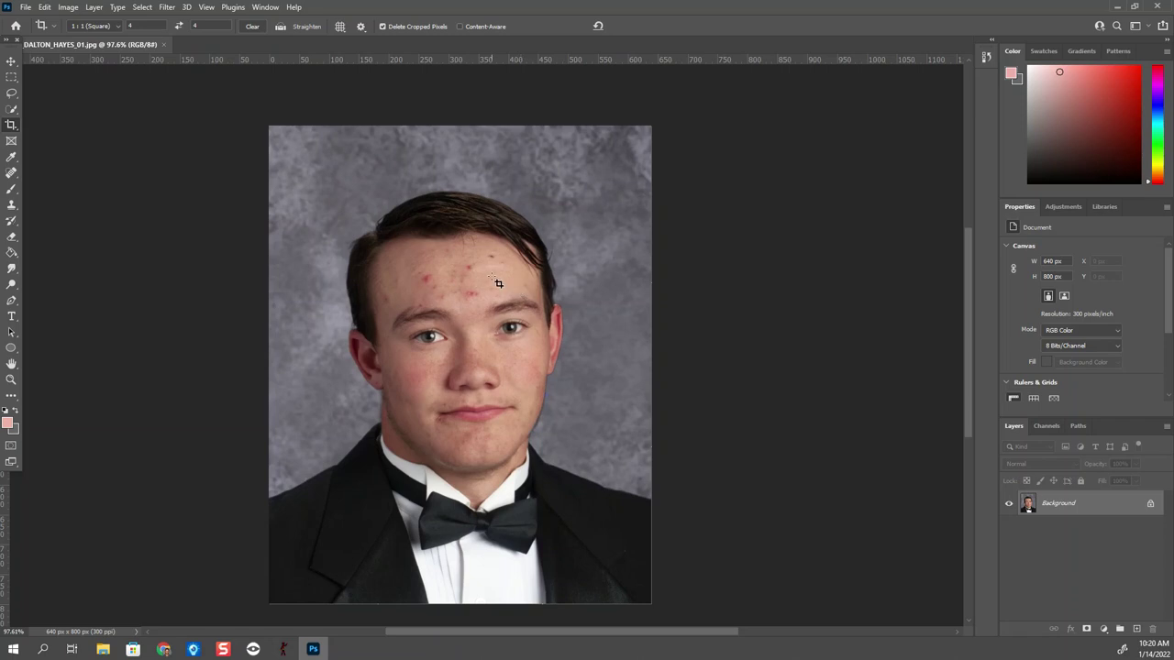
Select the Spot Healing Brush for retouching the blemishes on the student's forehead
scroll(486, 309, "up", 3)
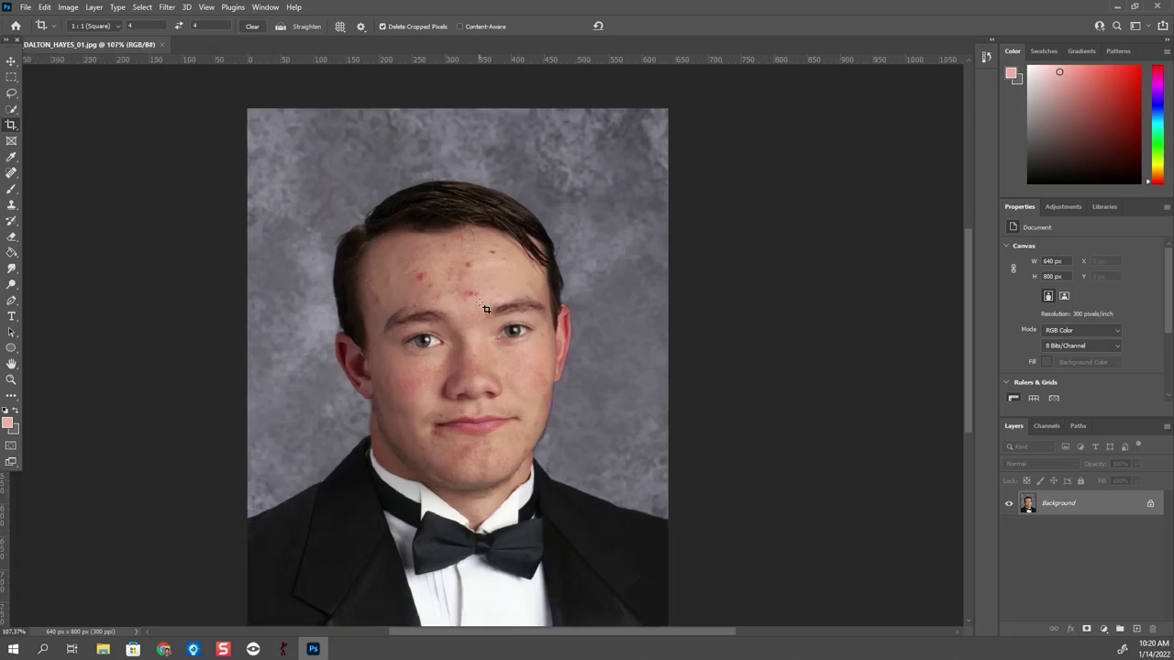
scroll(486, 309, "down", 4)
scroll(487, 309, "up", 5)
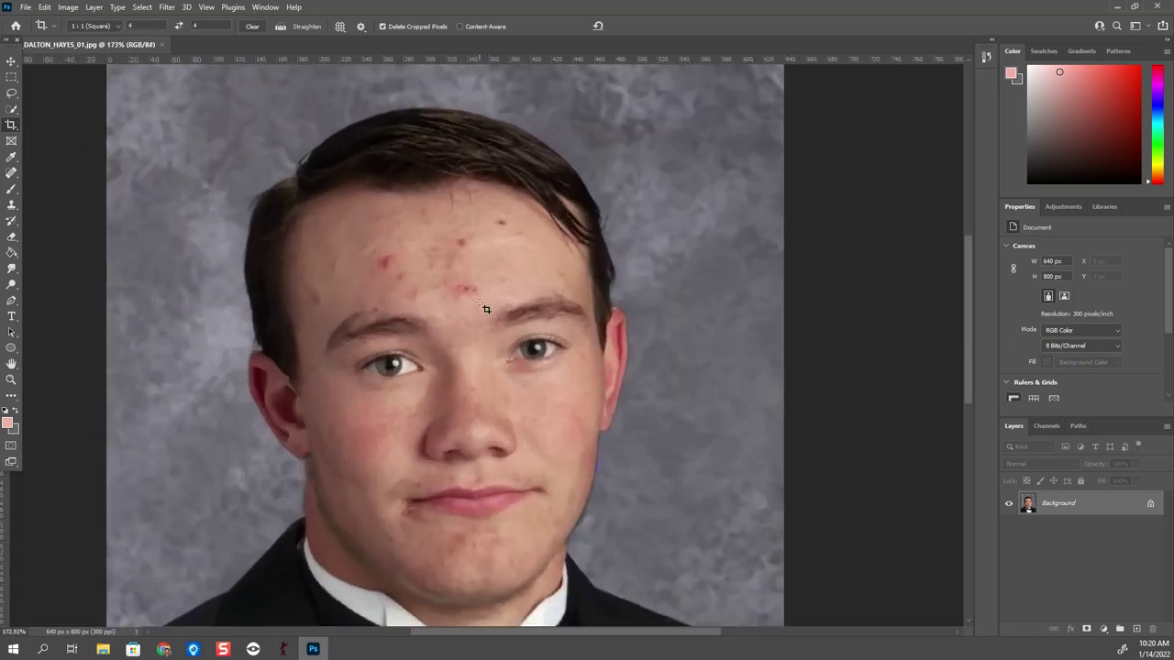
scroll(486, 309, "down", 2)
scroll(486, 309, "down", 3)
scroll(486, 309, "up", 1)
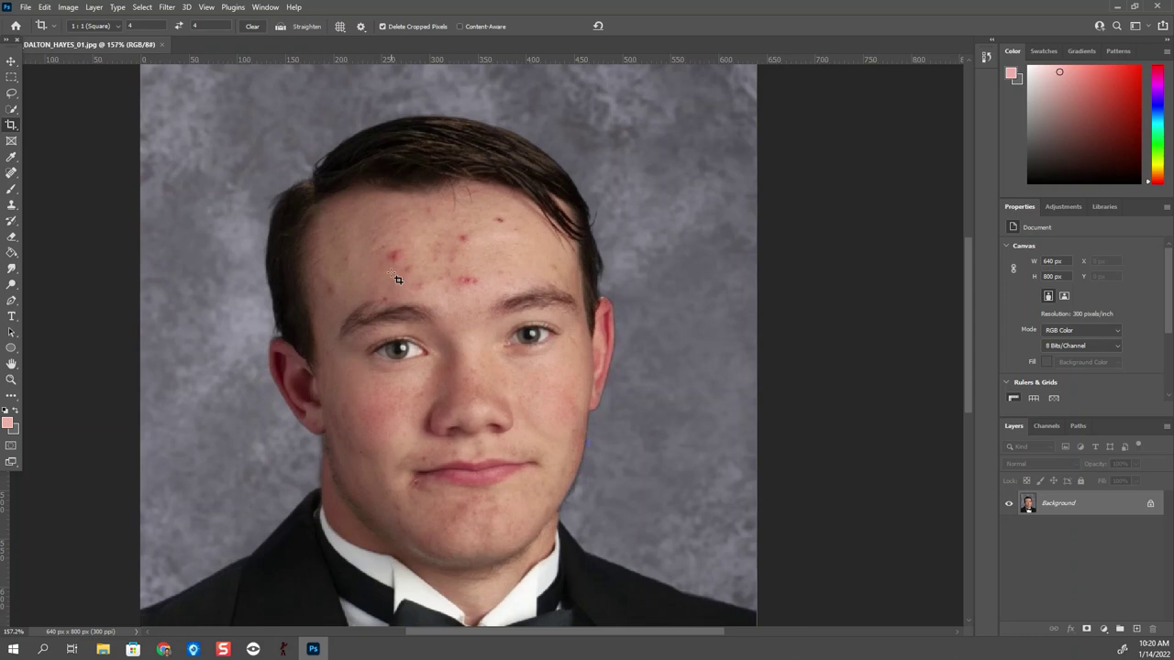
left_click(11, 173)
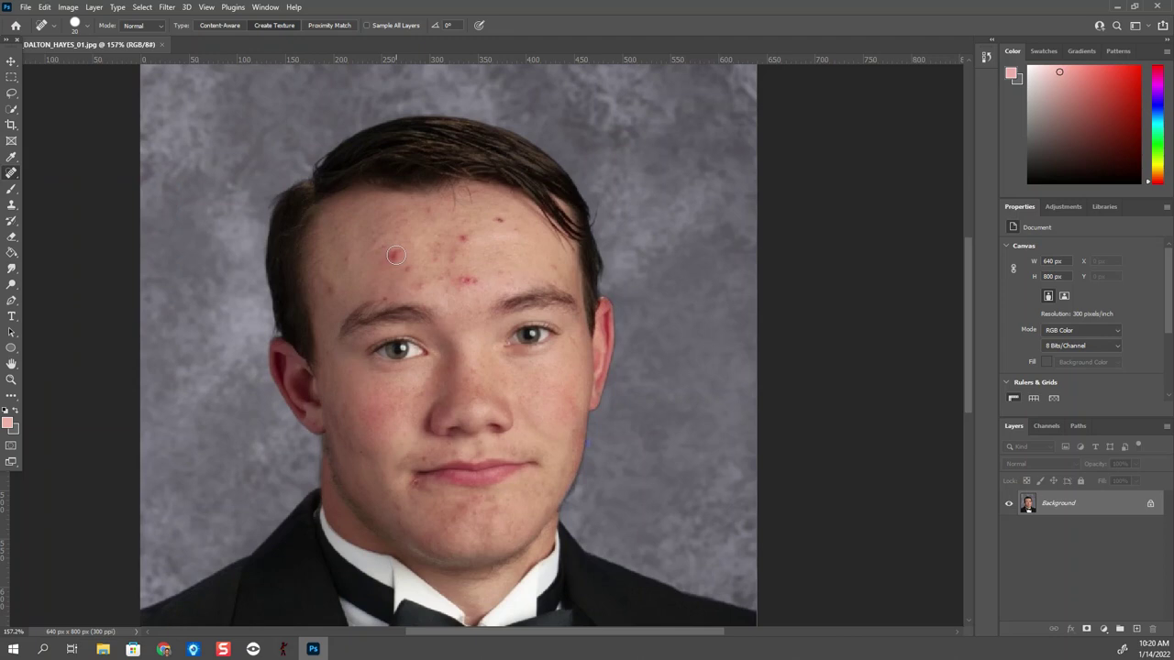
Try to heal the red forehead blemish above the viewer's-left eyebrow with a 100 px brush, then undo the heal
key("bracketright")
key("bracketright")
key("bracketright")
key("bracketright")
key("bracketright")
key("bracketleft")
key("bracketleft")
key("bracketleft")
key("bracketleft")
key("bracketright")
key("bracketright")
key("bracketright")
key("bracketright")
key("bracketright")
key("bracketright")
key("bracketright")
key("bracketright")
key("bracketright")
left_click(397, 254)
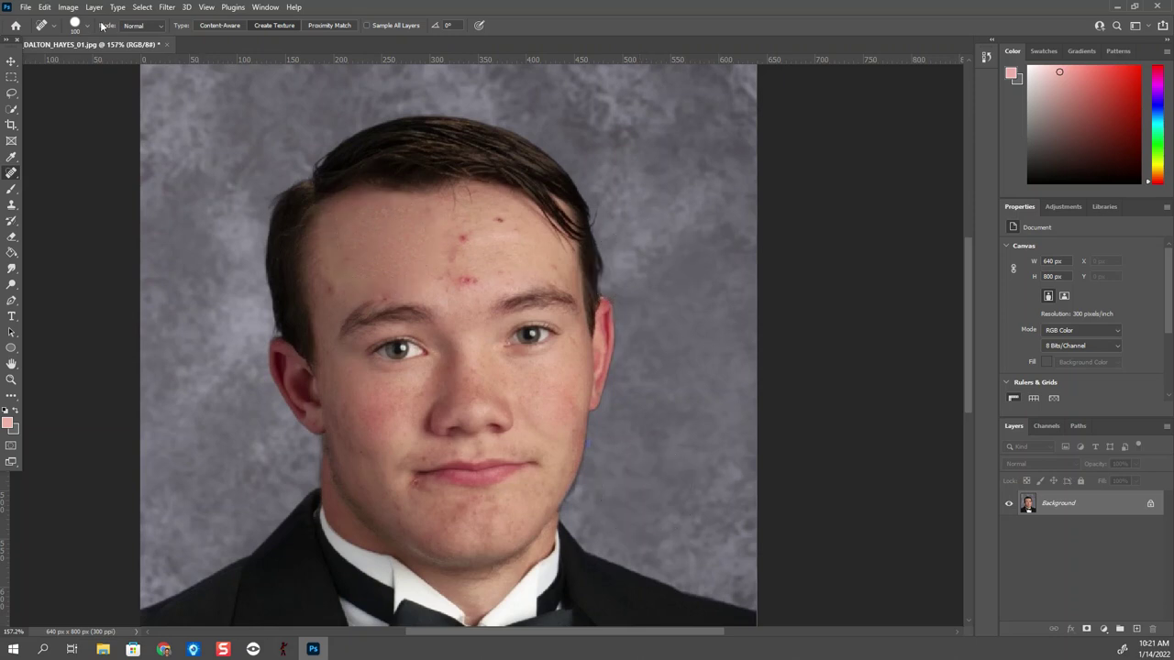
left_click(42, 8)
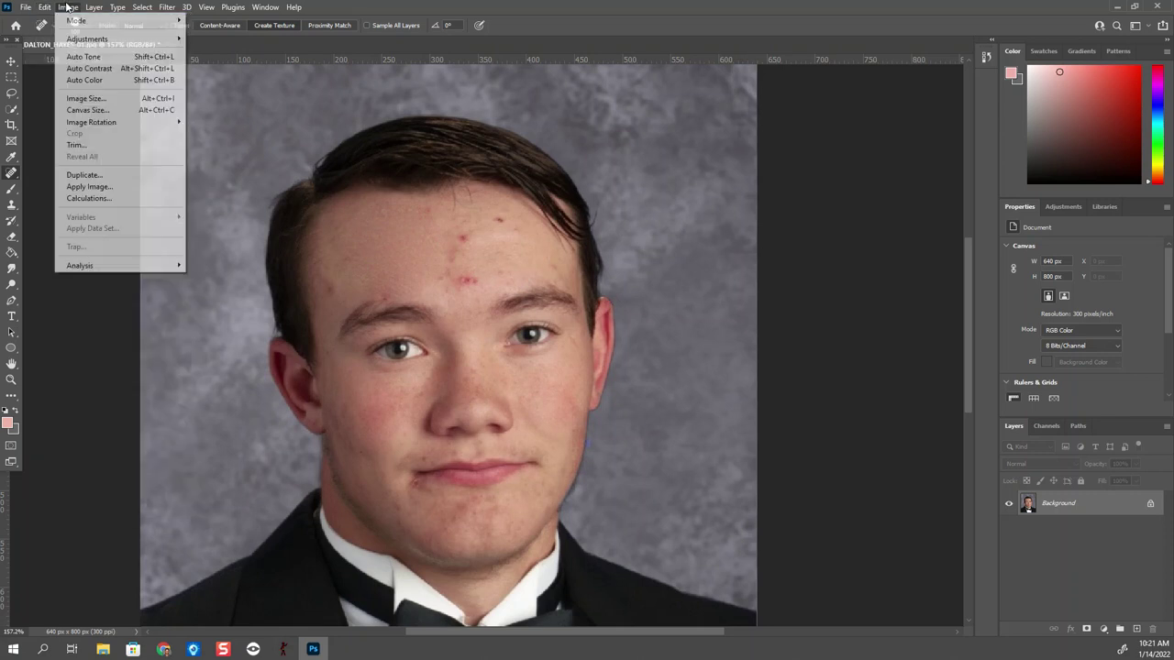
left_click(293, 7)
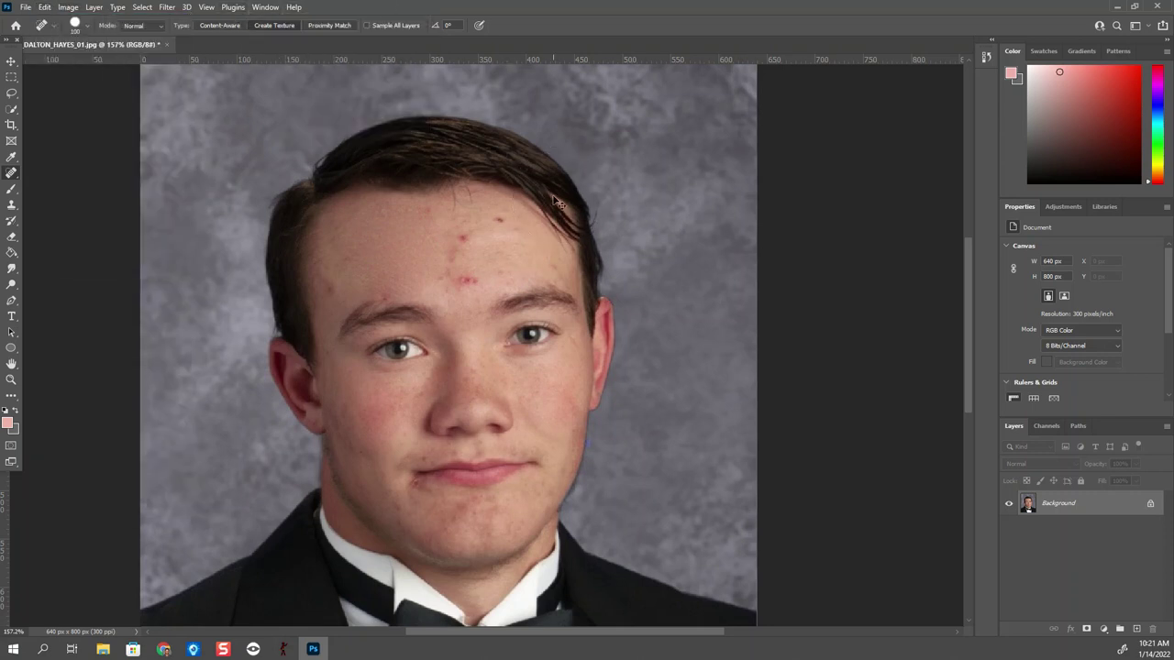
key("ctrl+z")
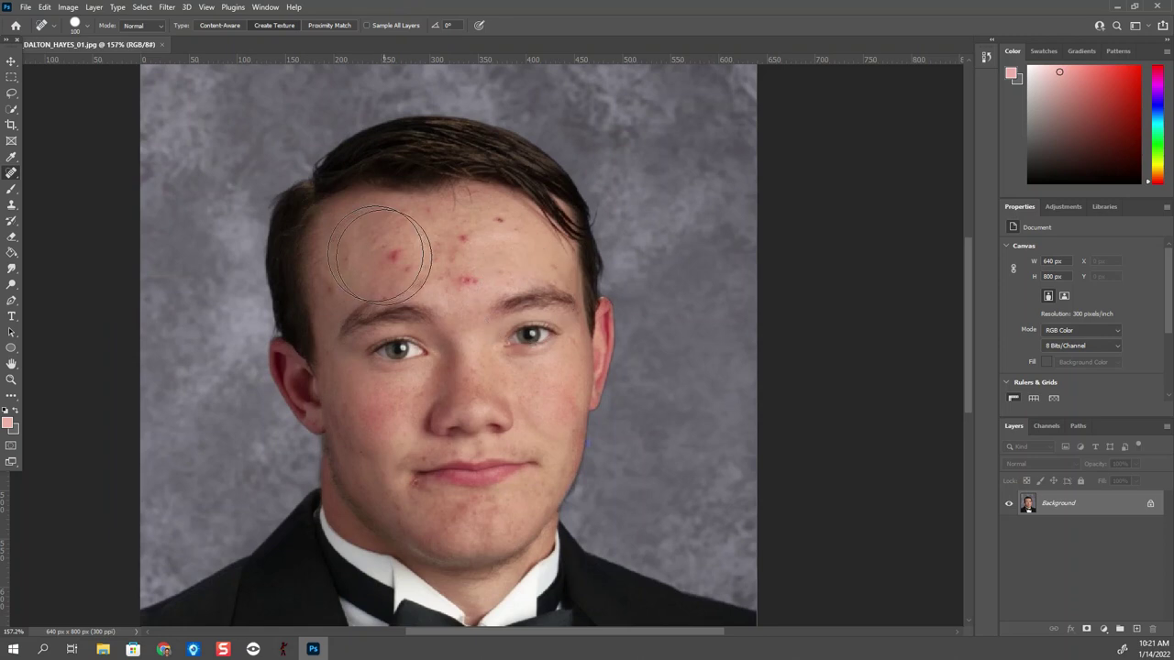
Heal the red blemishes across the middle of the forehead with the Spot Healing Brush at 35 px
key("bracketleft")
key("bracketleft")
key("bracketleft")
key("bracketleft")
key("bracketleft")
key("bracketleft")
left_click(396, 254)
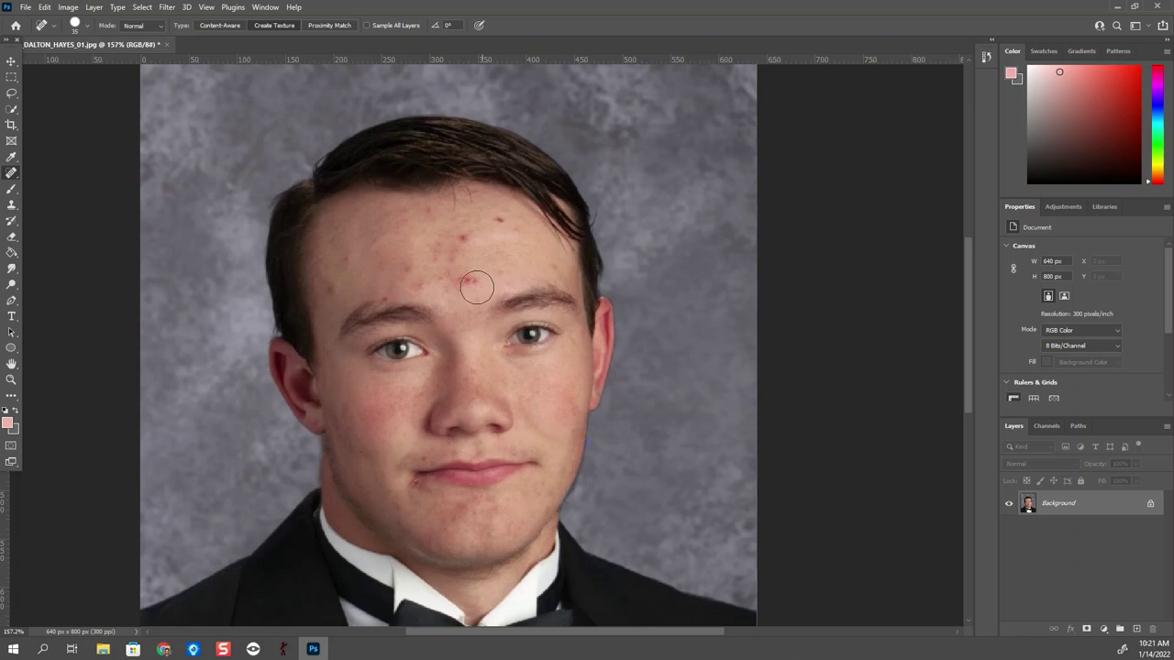
left_click(456, 239)
left_click(503, 218)
left_click(476, 279)
left_click(458, 279)
left_click(428, 280)
left_click(446, 254)
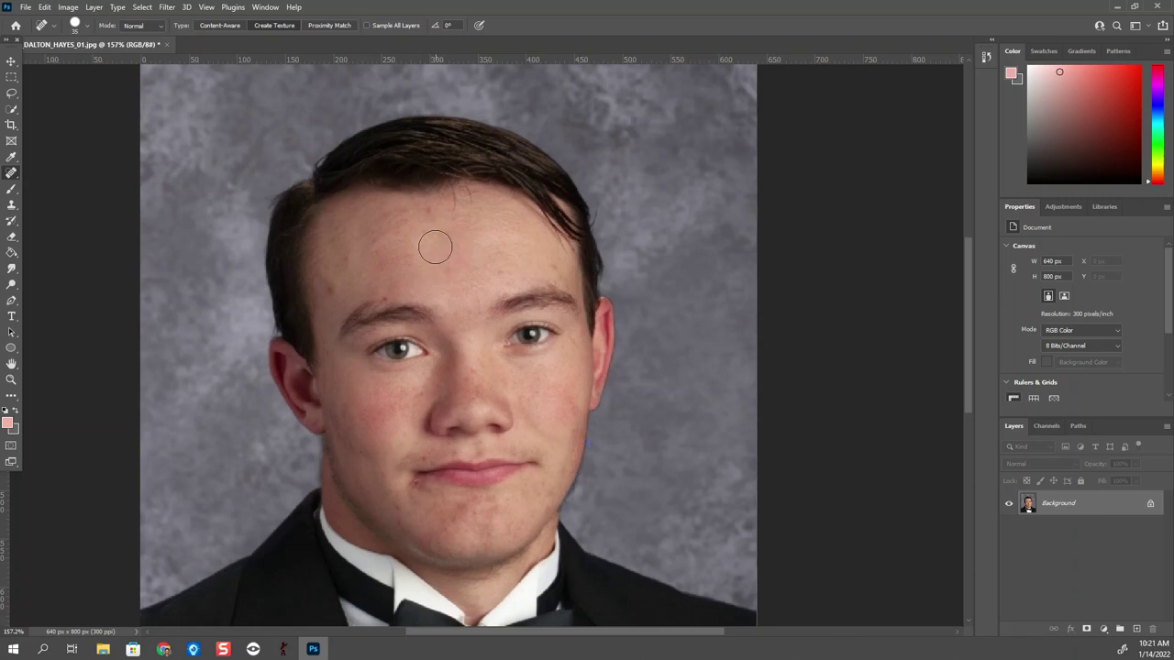
Heal the remaining spots on the forehead, near the temple and below the corner of the mouth
left_click(387, 279)
left_click(348, 256)
left_click(444, 265)
left_click(413, 484)
left_click(336, 286)
scroll(560, 385, "down", 3)
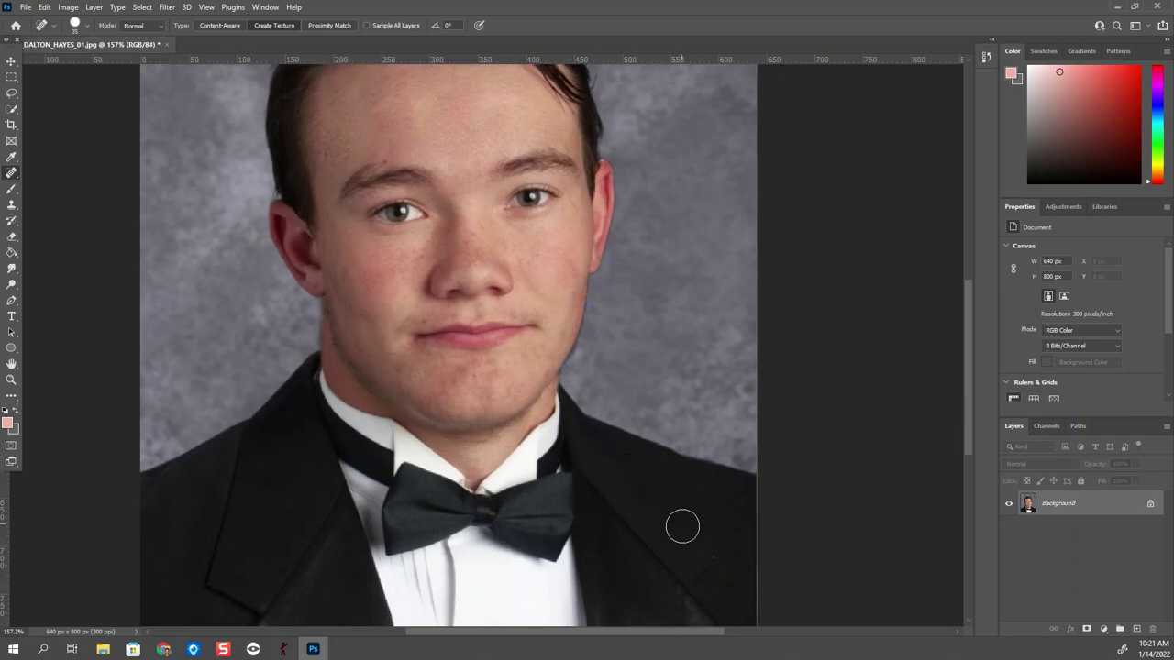
scroll(681, 503, "down", 2)
scroll(550, 461, "up", 3)
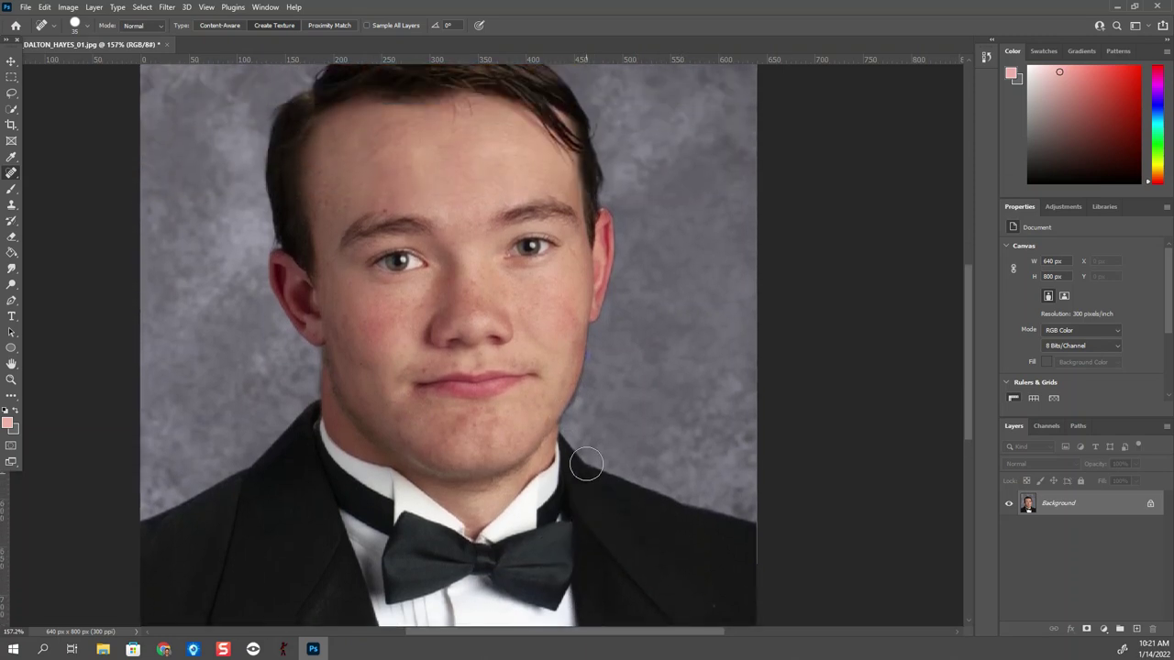
scroll(537, 420, "up", 1)
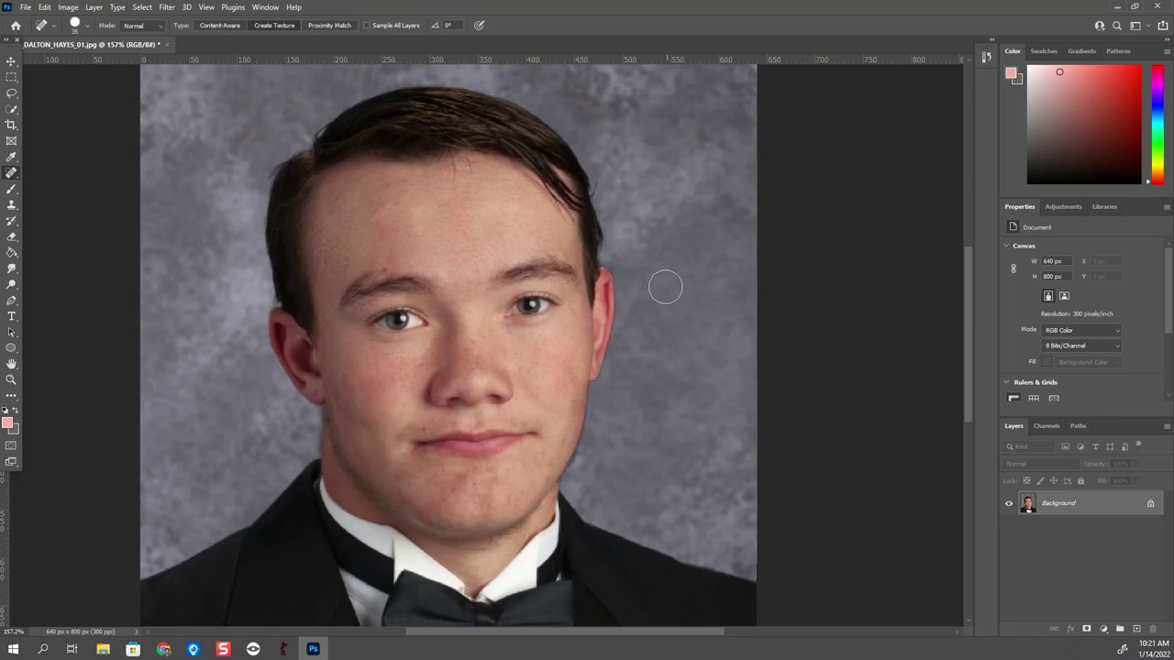
left_click(590, 234)
Apply Auto Tone and Auto Contrast to the portrait
left_click(70, 7)
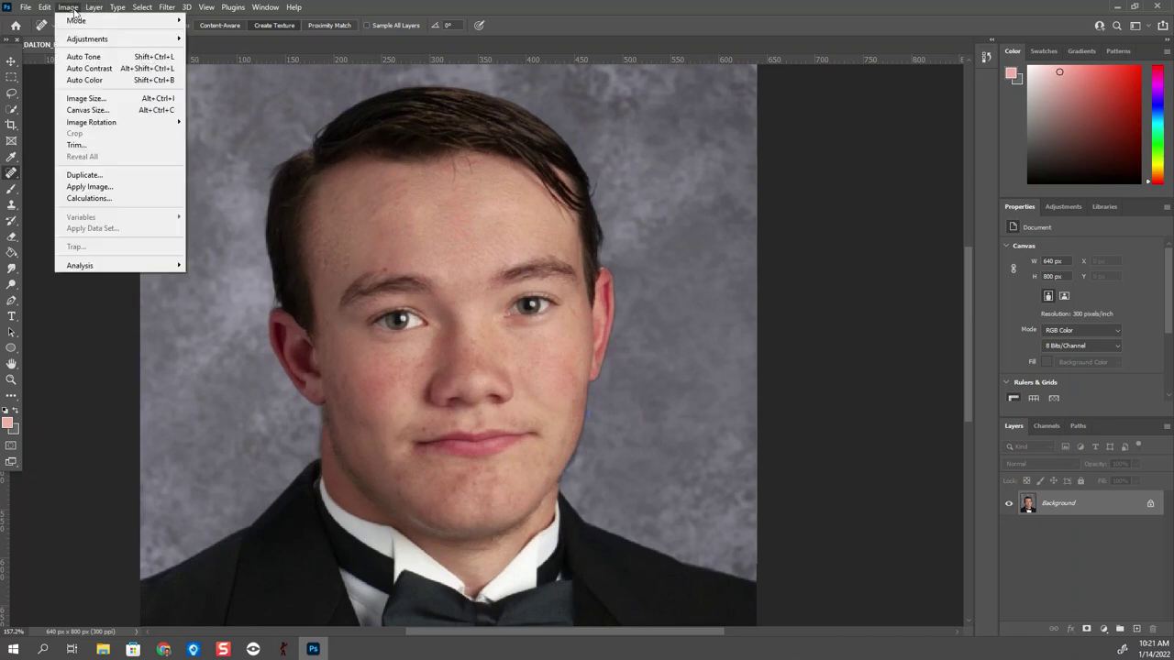
left_click(88, 57)
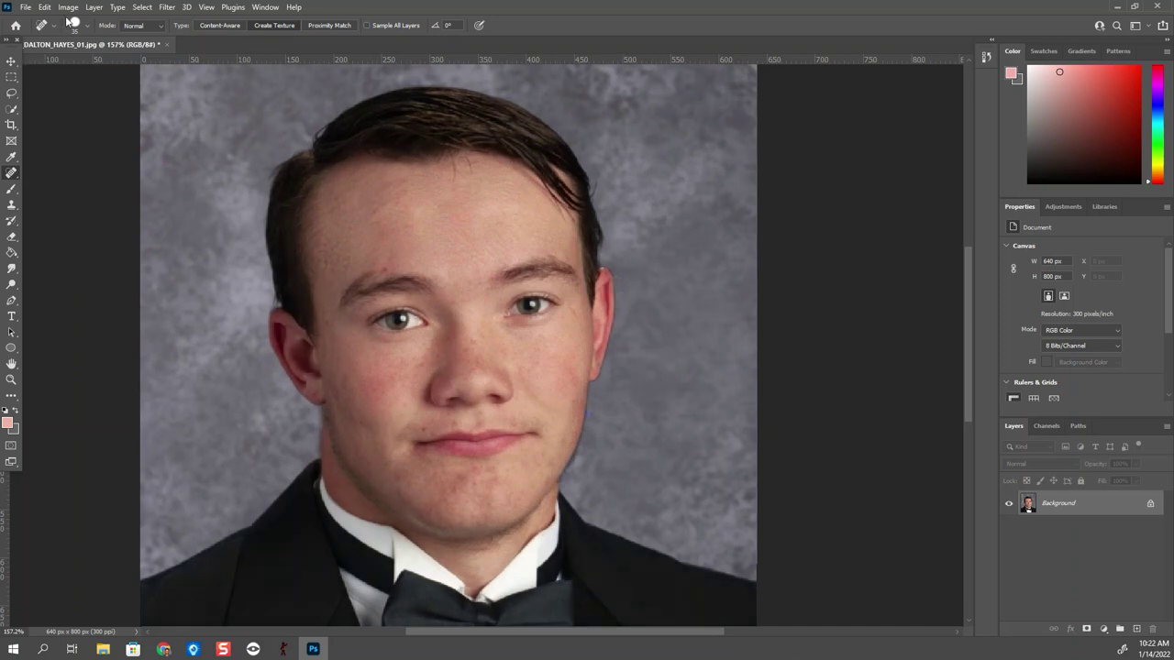
left_click(67, 8)
left_click(87, 57)
left_click(67, 8)
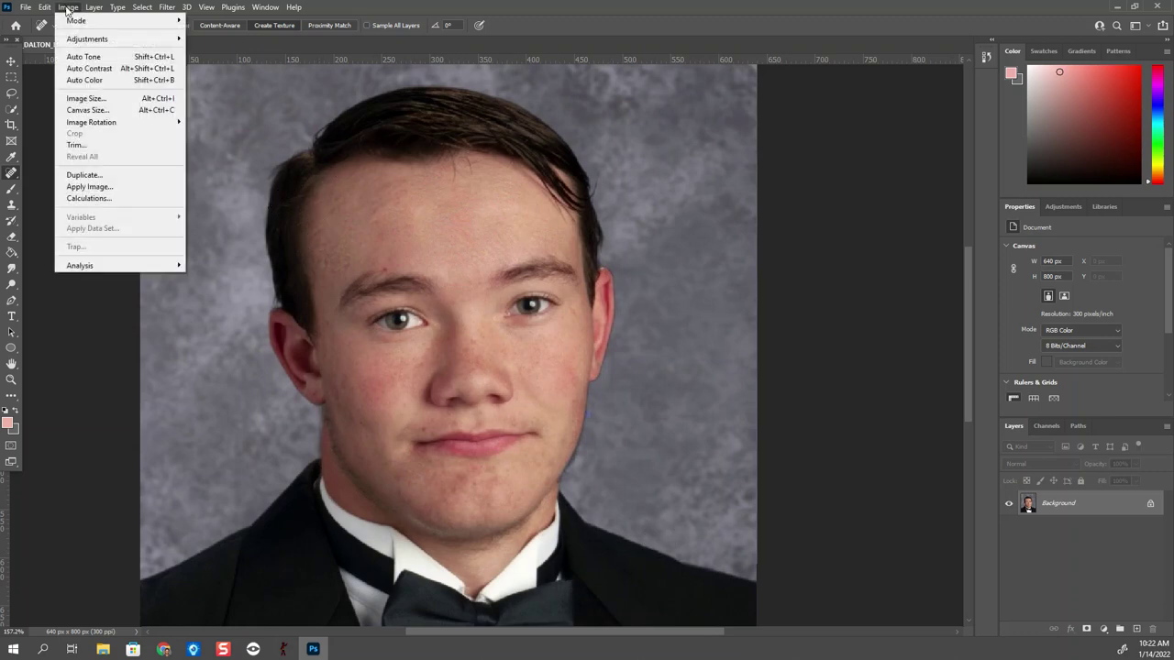
left_click(92, 69)
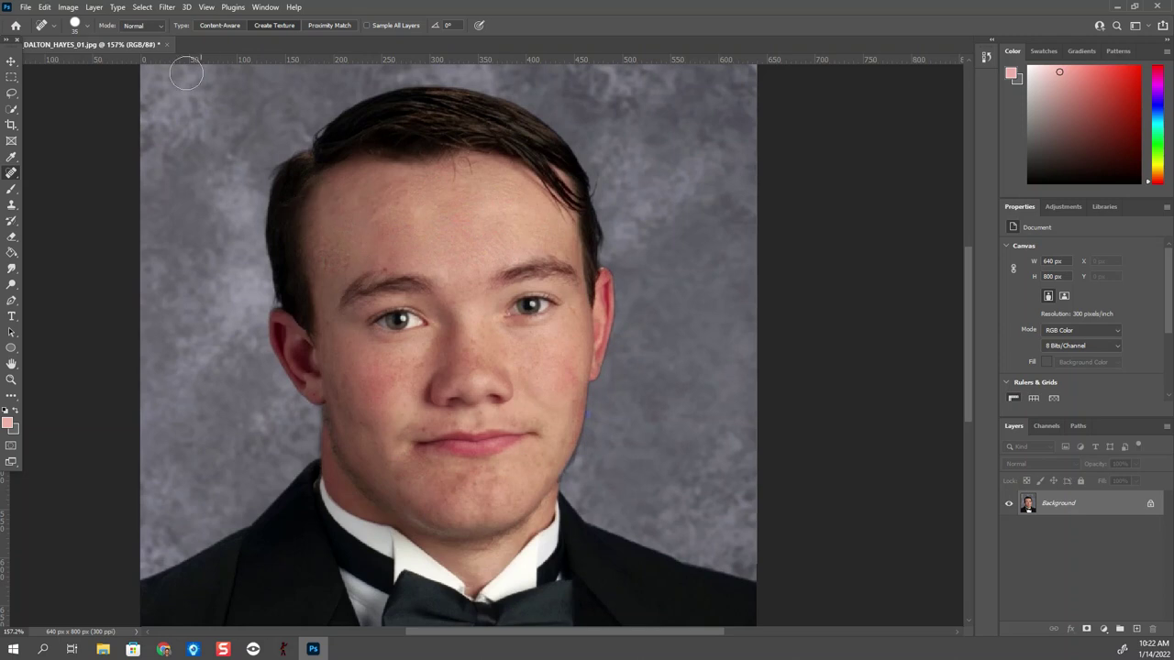
Try Auto Color on the portrait, then undo it
left_click(69, 9)
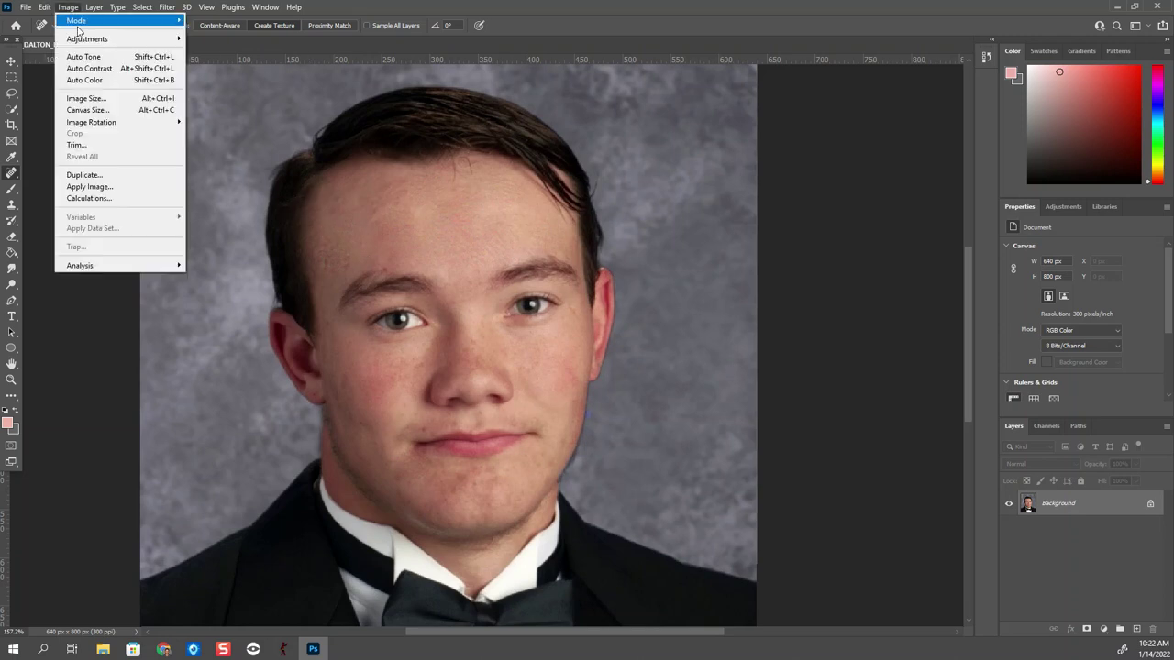
left_click(95, 83)
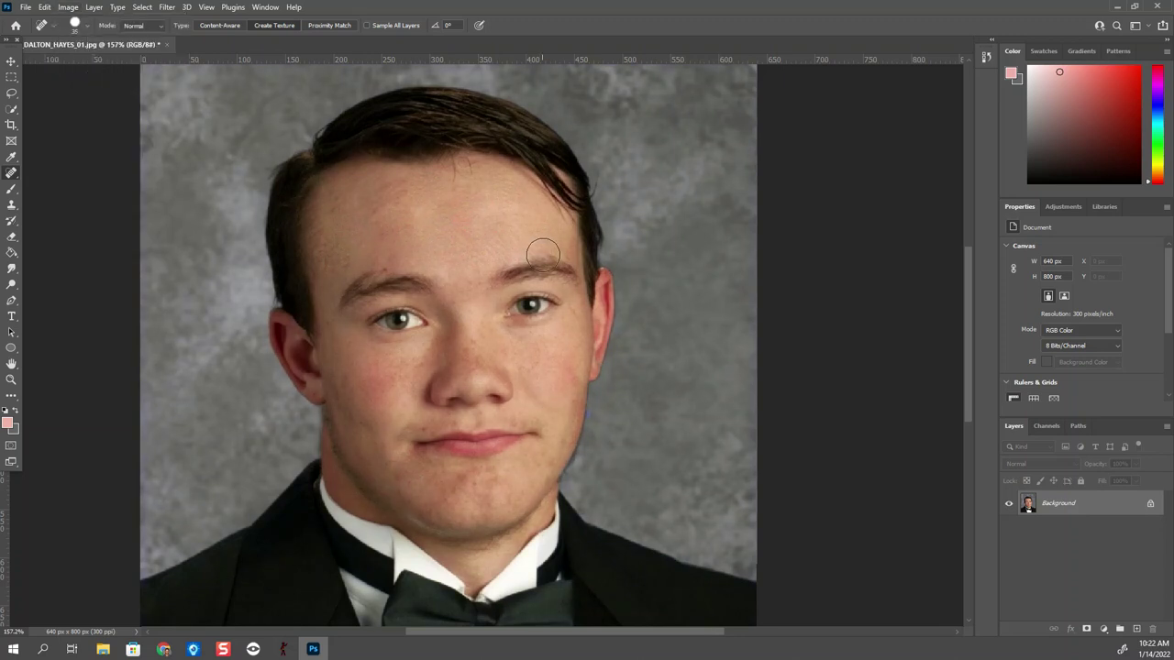
key("ctrl+z")
Apply a Hue/Saturation adjustment to the portrait with Hue -2, Saturation +6 and Lightness -1
scroll(610, 370, "down", 3)
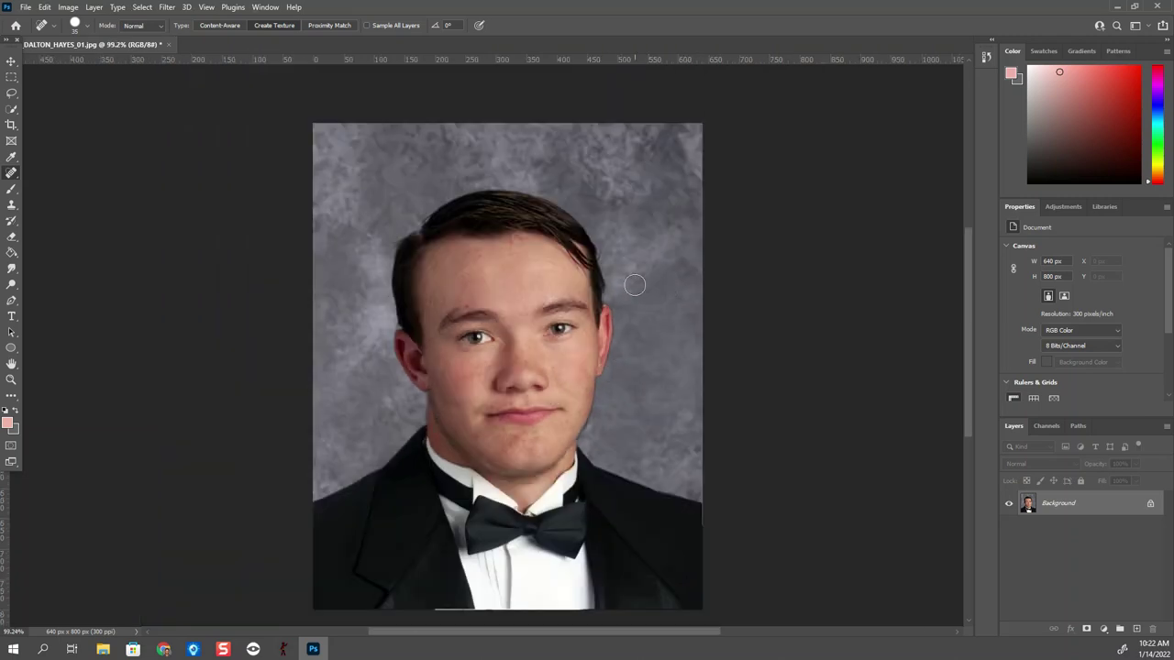
scroll(629, 265, "down", 1)
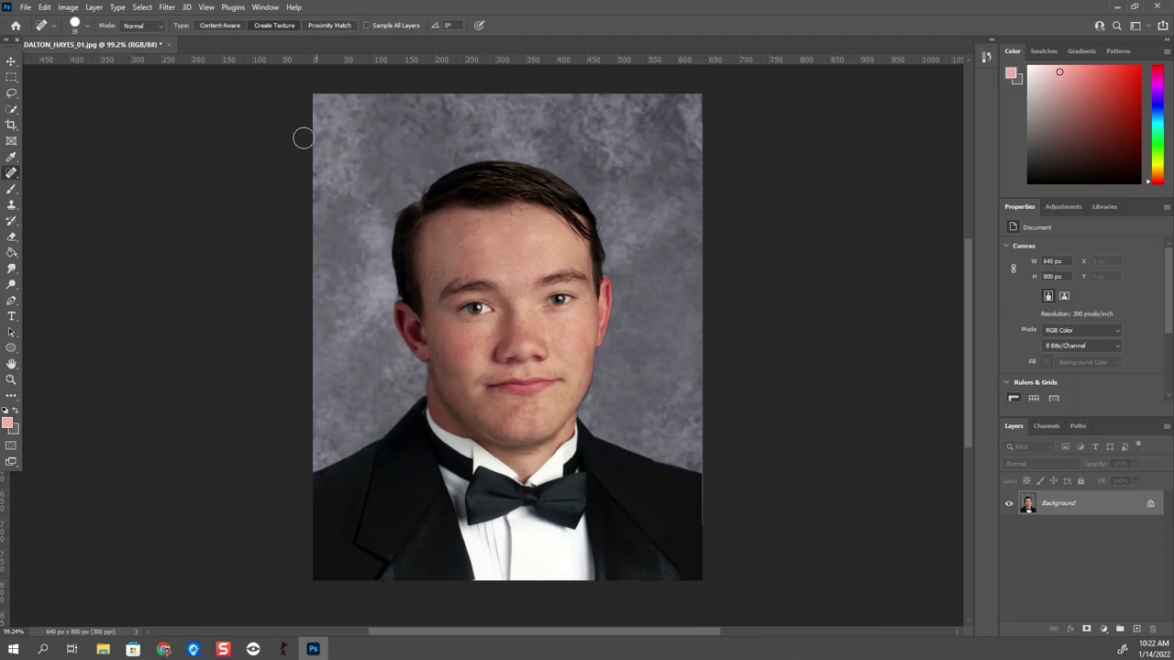
left_click(70, 9)
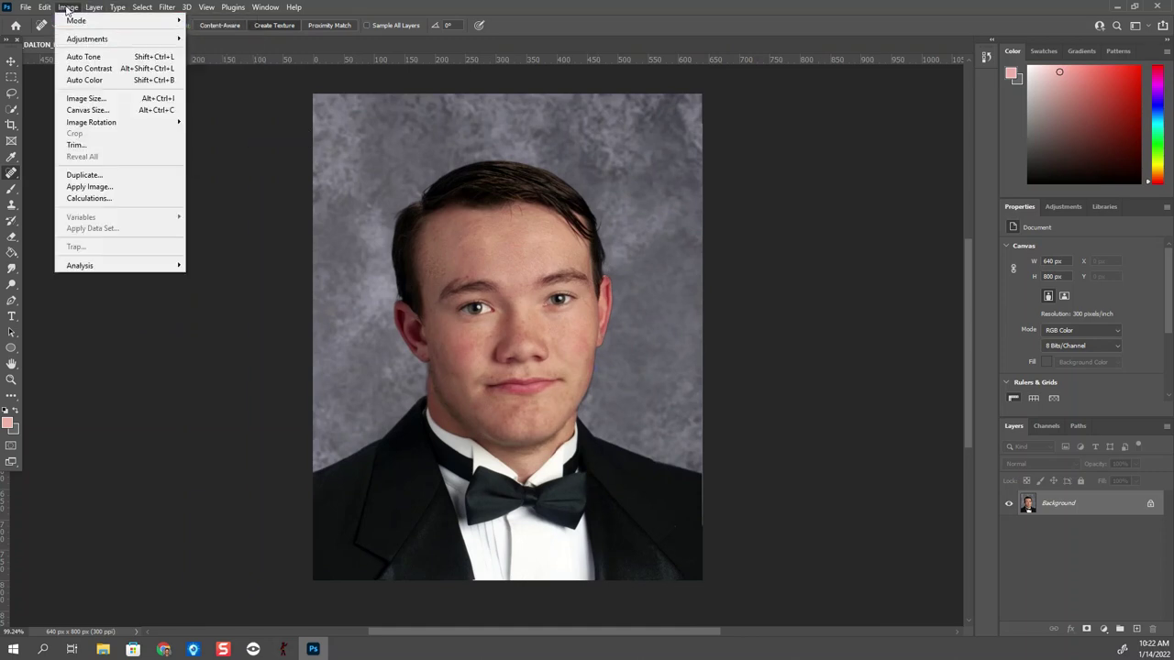
mouse_move(92, 41)
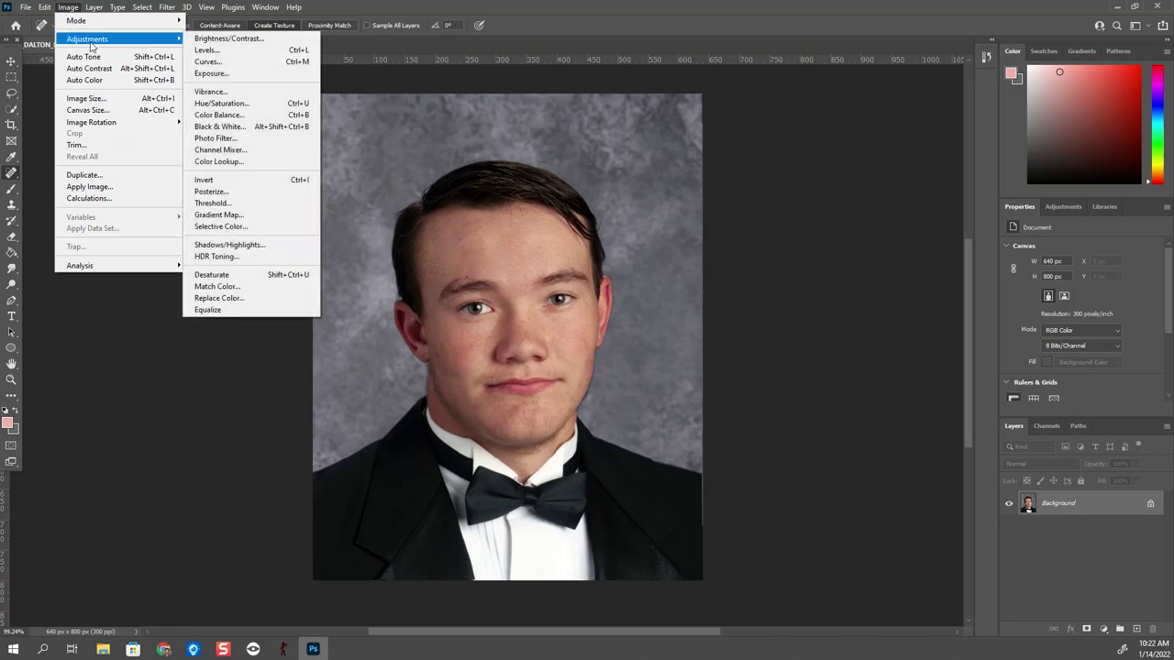
left_click(218, 107)
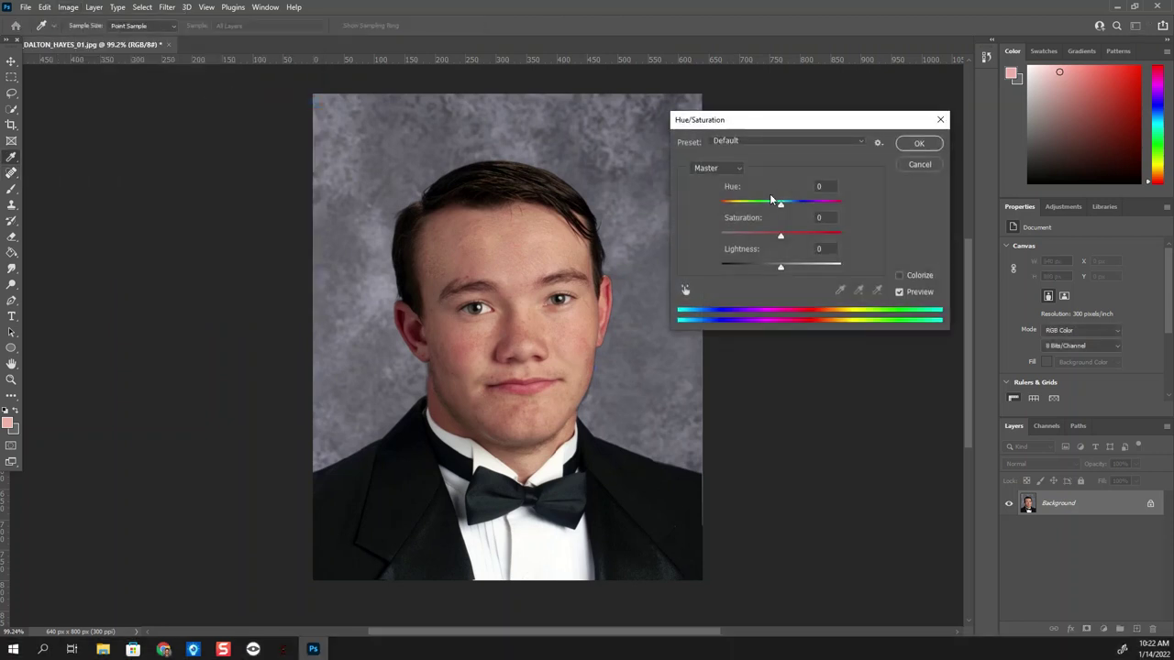
mouse_move(779, 207)
left_mouse_down()
mouse_move(846, 203)
mouse_move(728, 204)
mouse_move(781, 209)
left_mouse_up()
left_click_drag(781, 238, 784, 238)
mouse_move(795, 236)
left_mouse_down()
mouse_move(805, 239)
mouse_move(784, 238)
left_mouse_up()
left_click(785, 237)
mouse_move(785, 237)
left_mouse_down()
mouse_move(841, 247)
mouse_move(722, 231)
mouse_move(786, 239)
left_mouse_up()
mouse_move(781, 270)
left_mouse_down()
mouse_move(791, 269)
mouse_move(762, 271)
mouse_move(782, 272)
left_mouse_up()
left_click(919, 145)
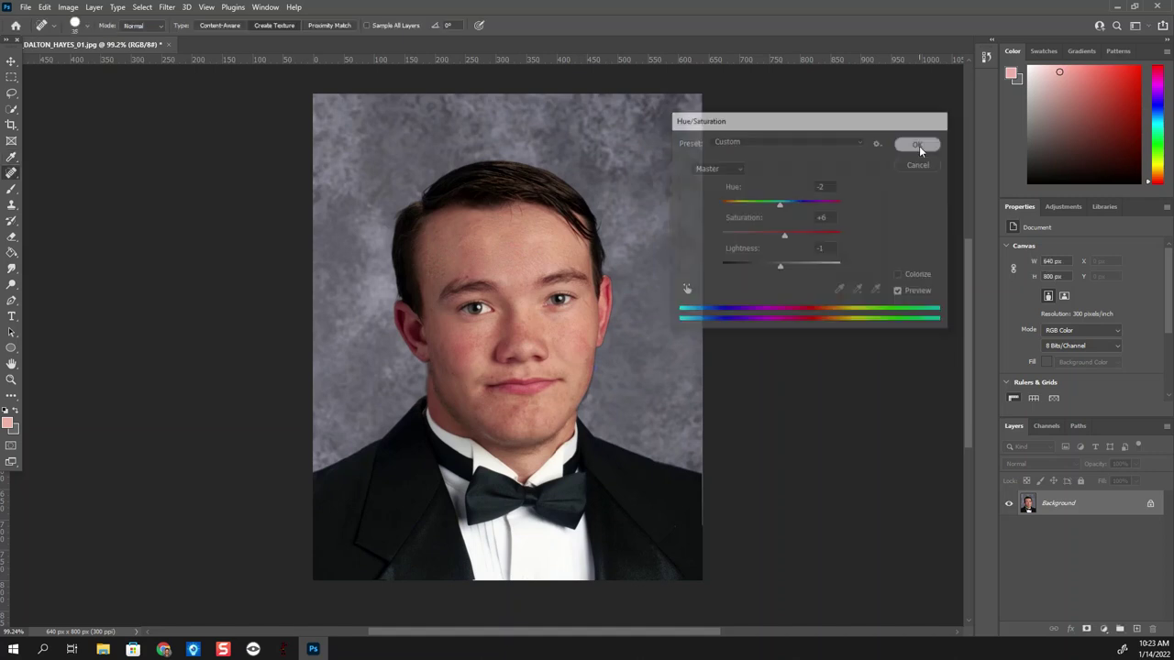
Start saving the edited portrait under Save As on the computer and browse to the teacher's faculty network drive (H:)
left_click(24, 7)
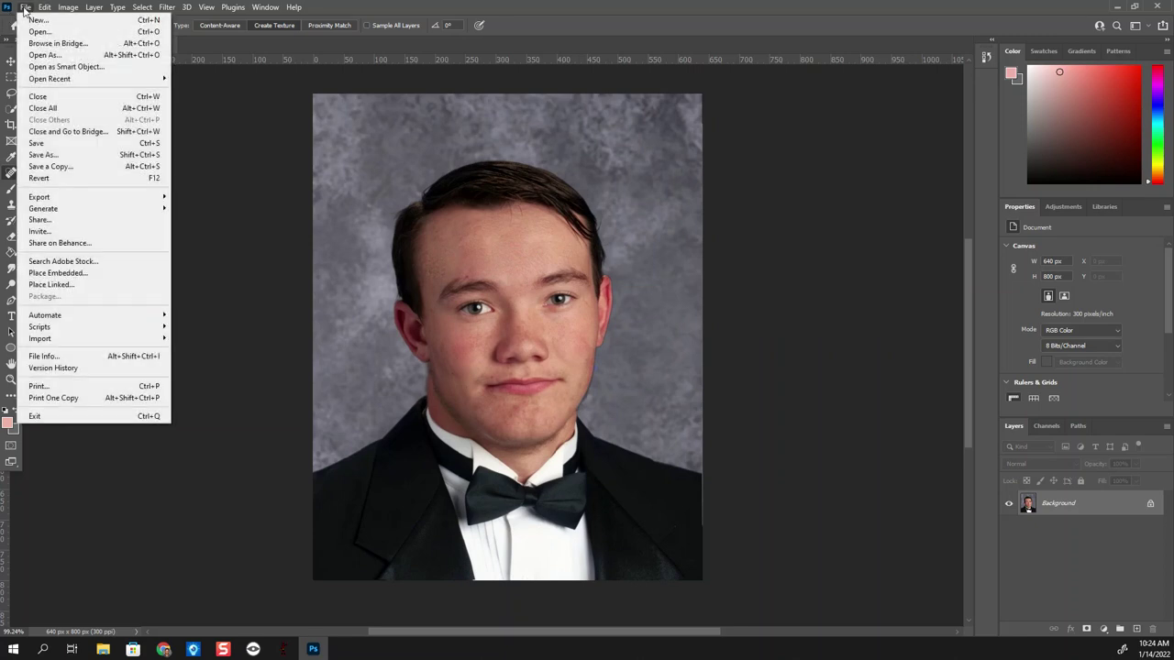
mouse_move(44, 8)
left_click(926, 188)
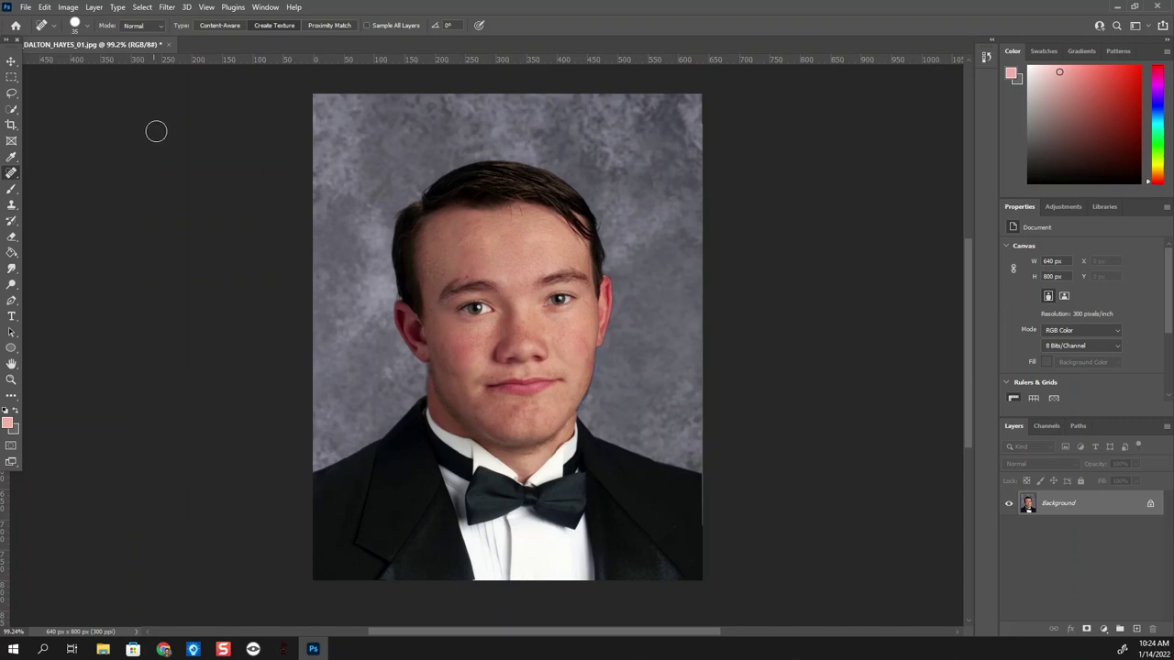
left_click(26, 7)
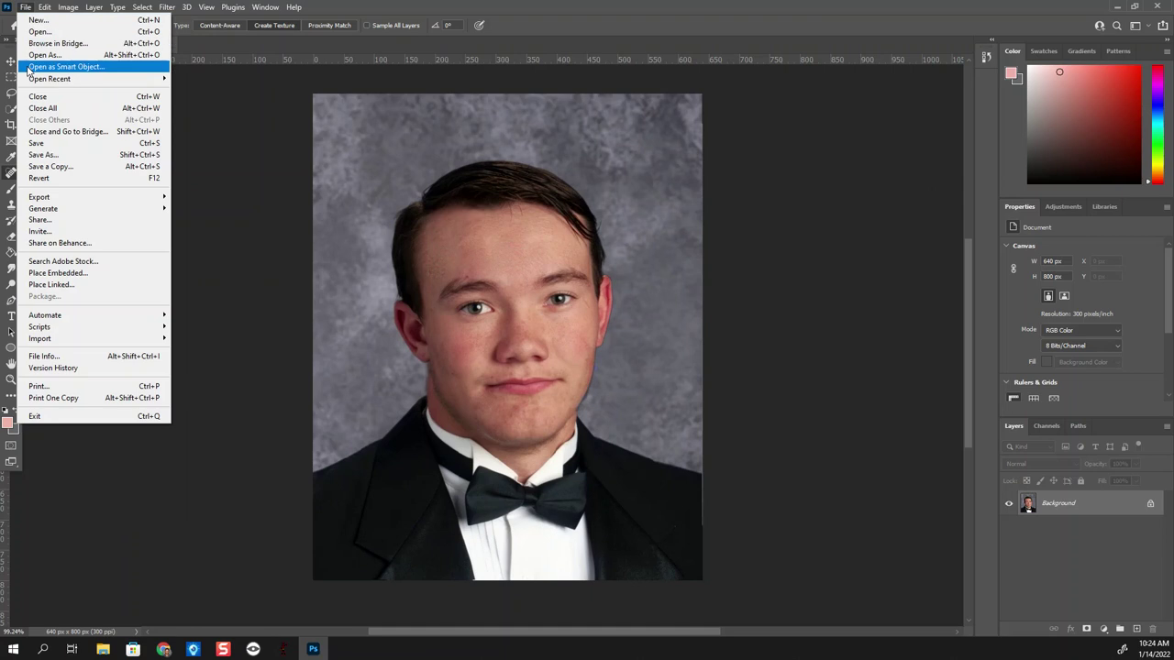
left_click(41, 154)
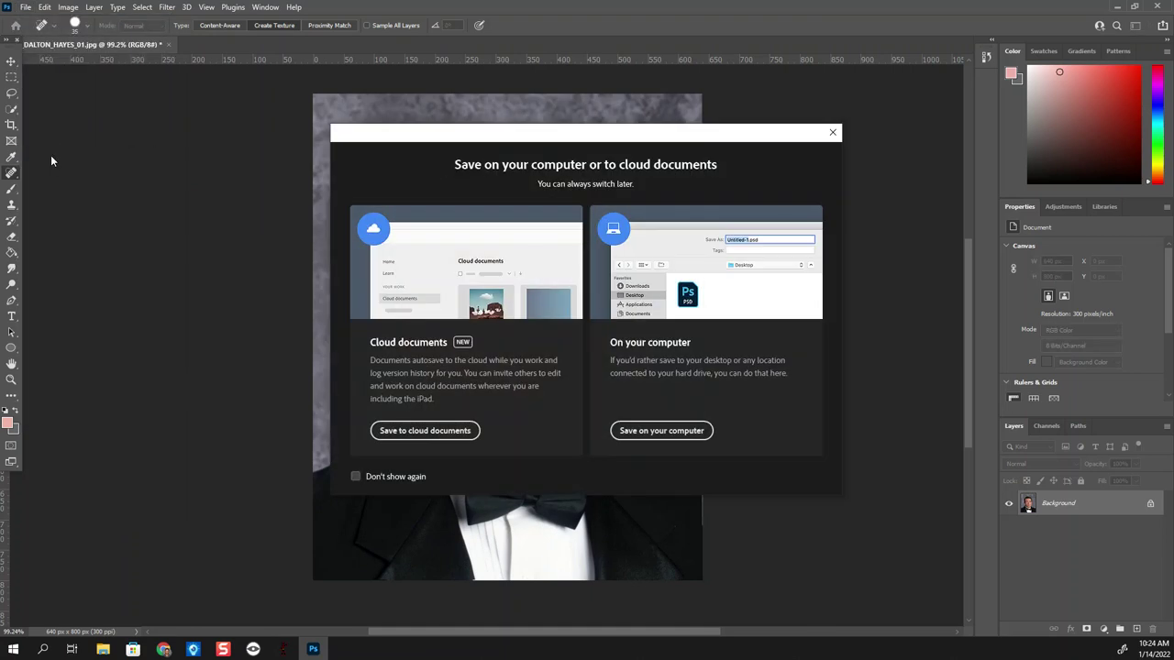
left_click(651, 430)
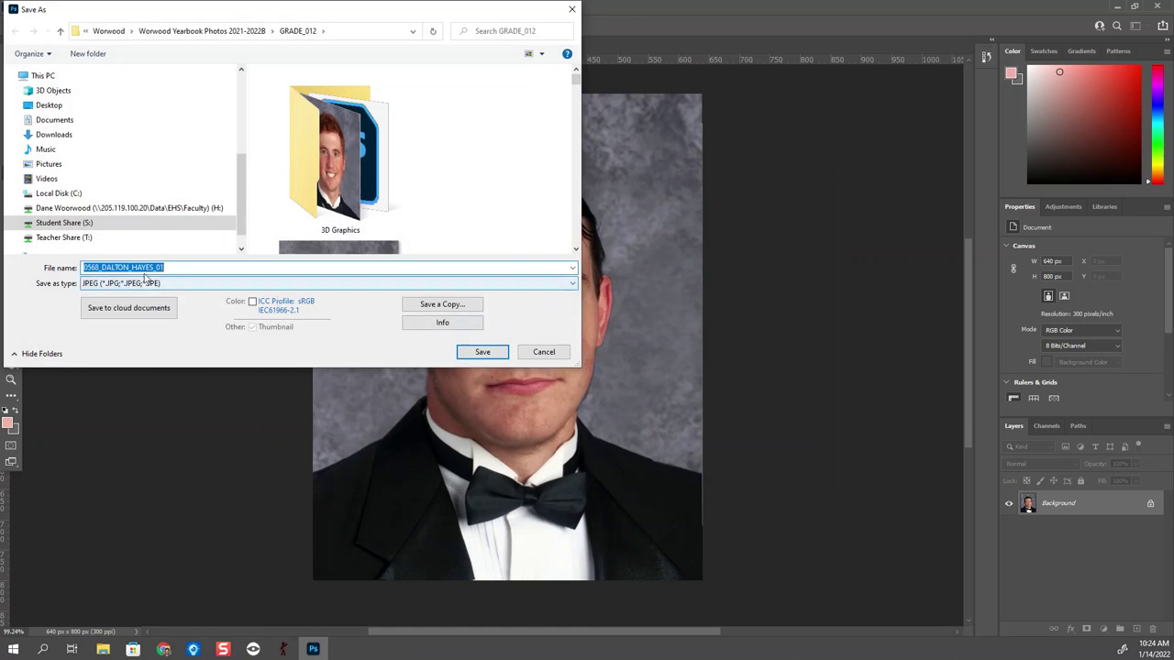
scroll(55, 225, "down", 1)
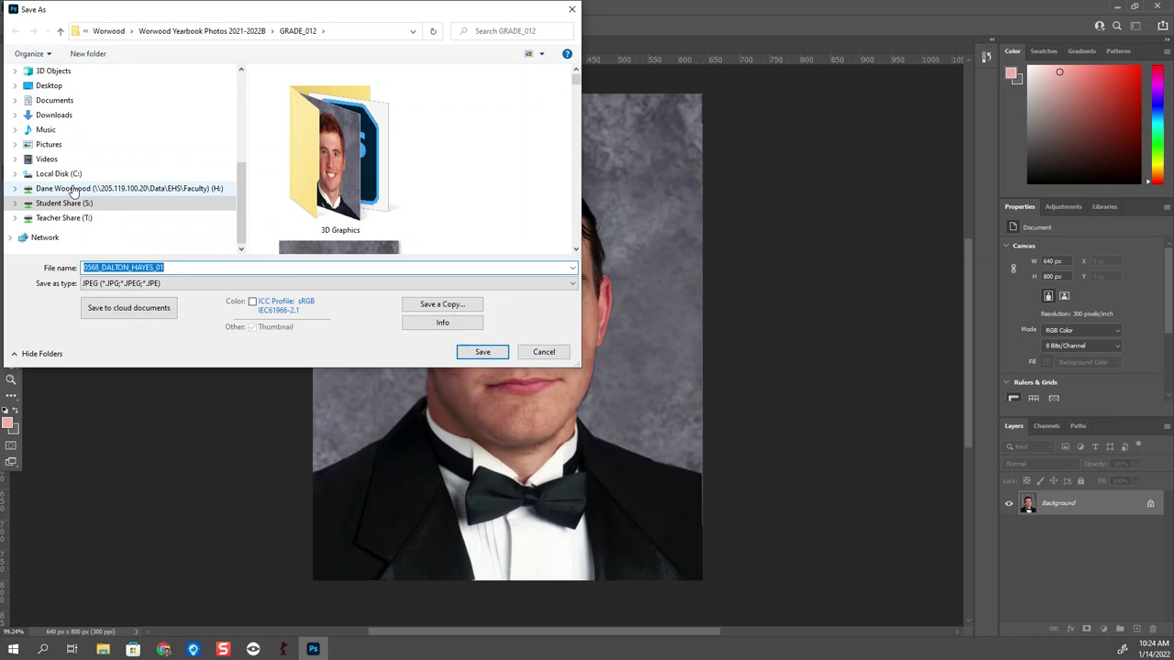
left_click(103, 189)
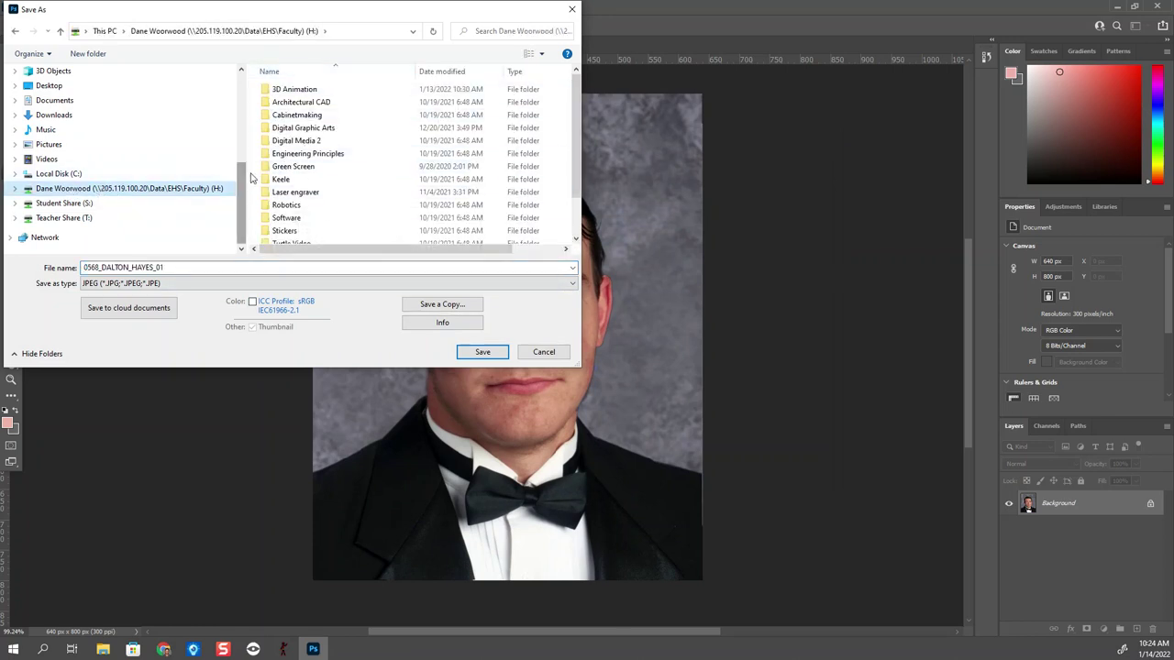
right_click(260, 178)
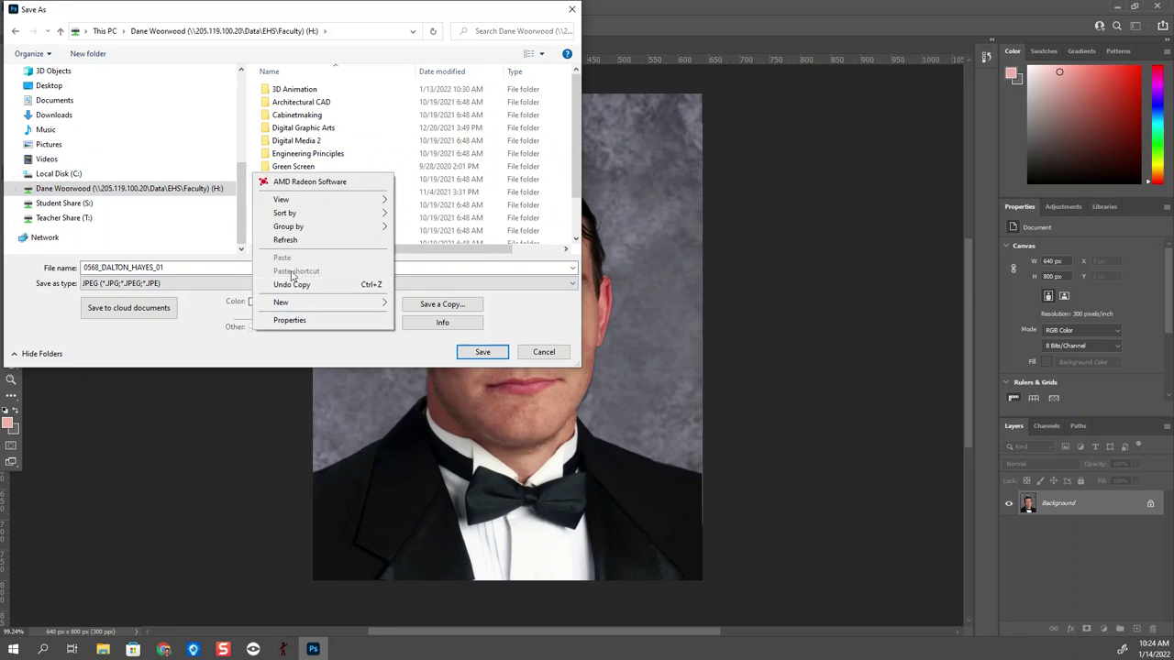
right_click(256, 154)
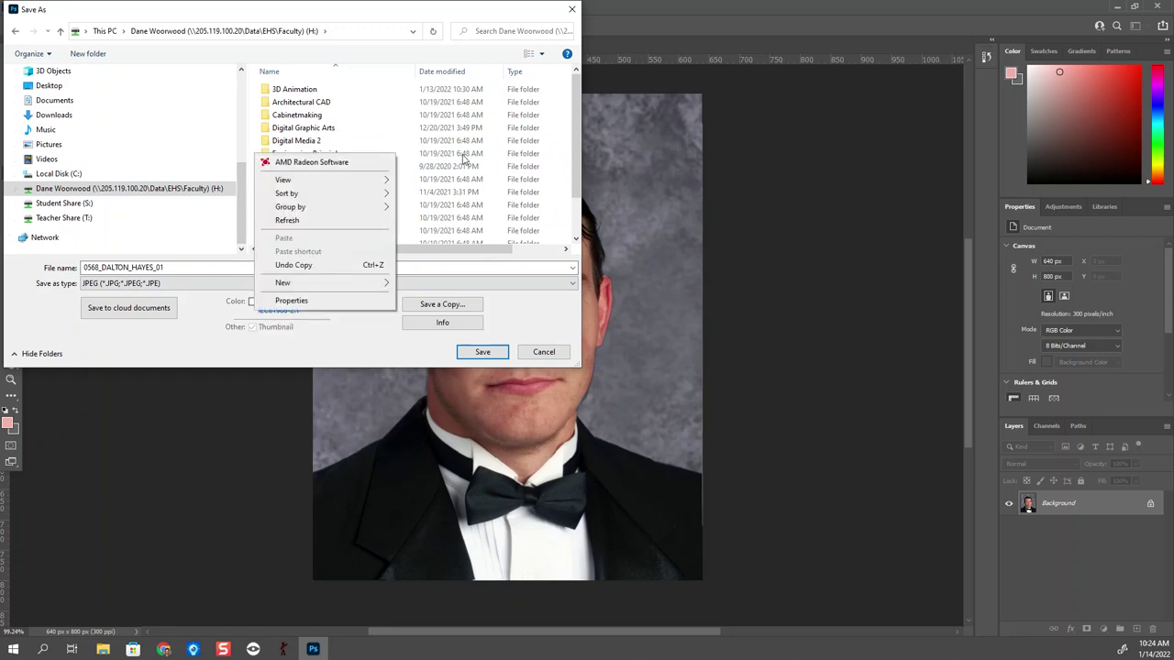
left_click(575, 178)
scroll(573, 183, "down", 2)
scroll(569, 165, "up", 3)
scroll(567, 125, "down", 1)
scroll(412, 165, "up", 1)
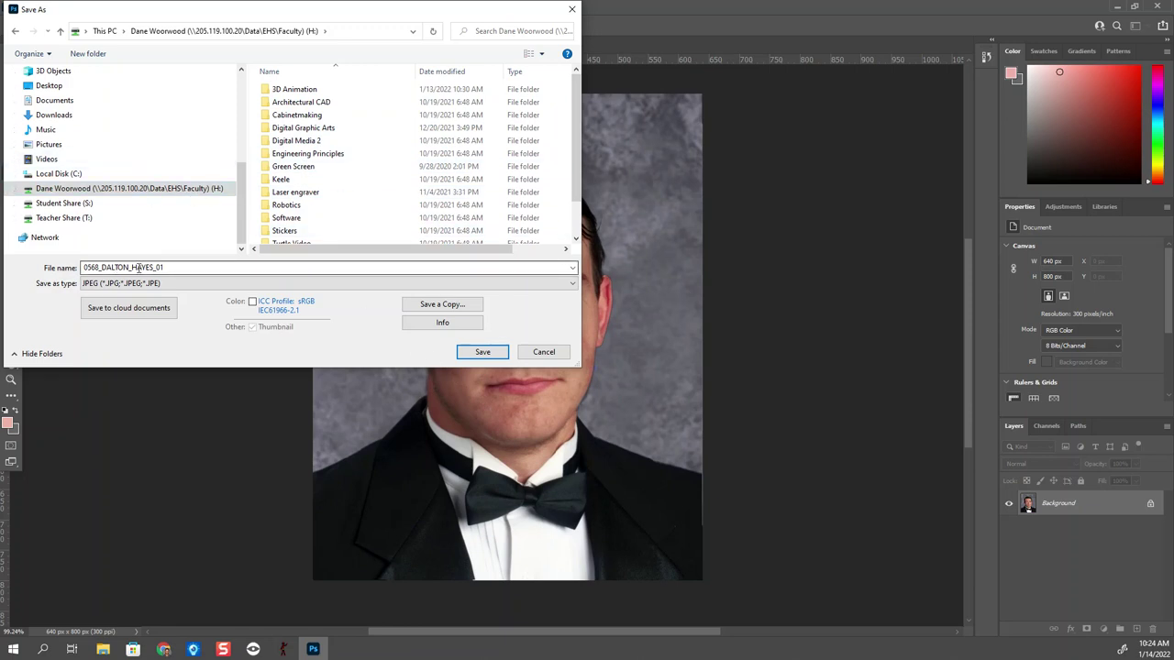
Save the portrait to the Desktop in JPEG format with quality 10 (Maximum) and the Baseline ("Standard") format option
key("Tab")
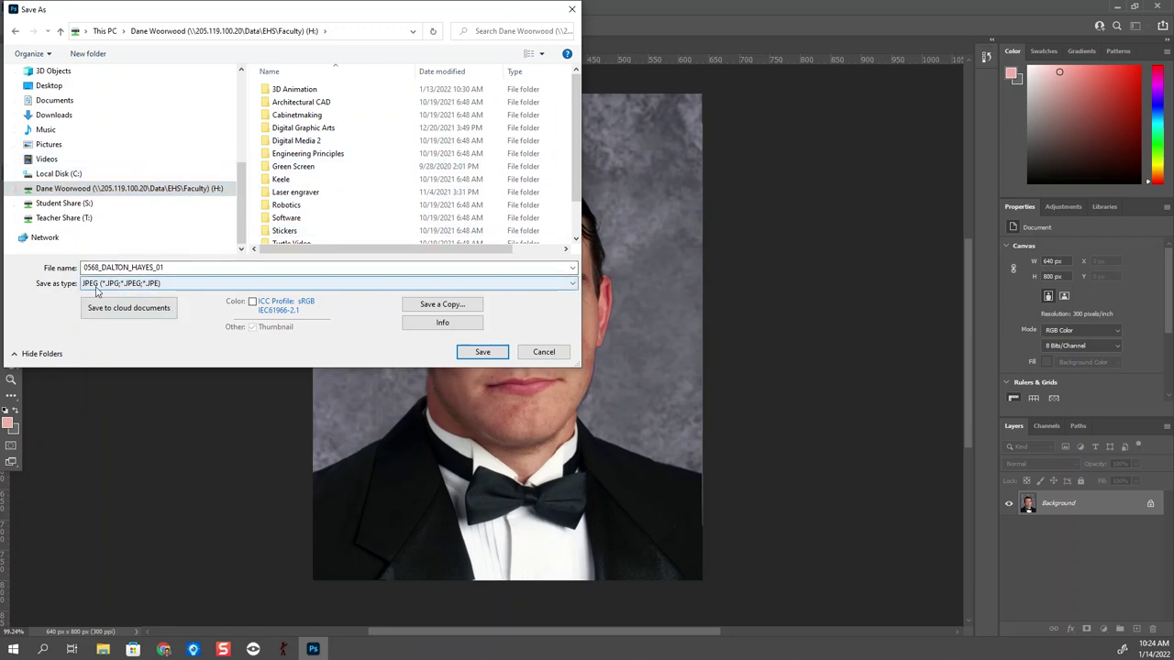
left_click(169, 284)
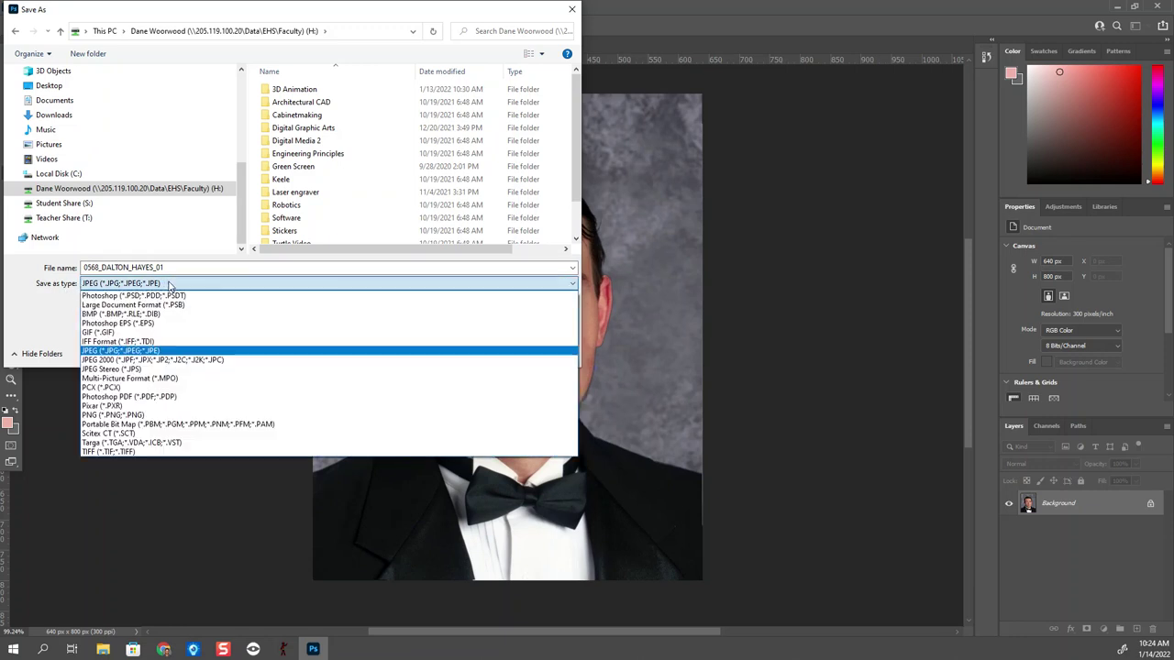
left_click(107, 354)
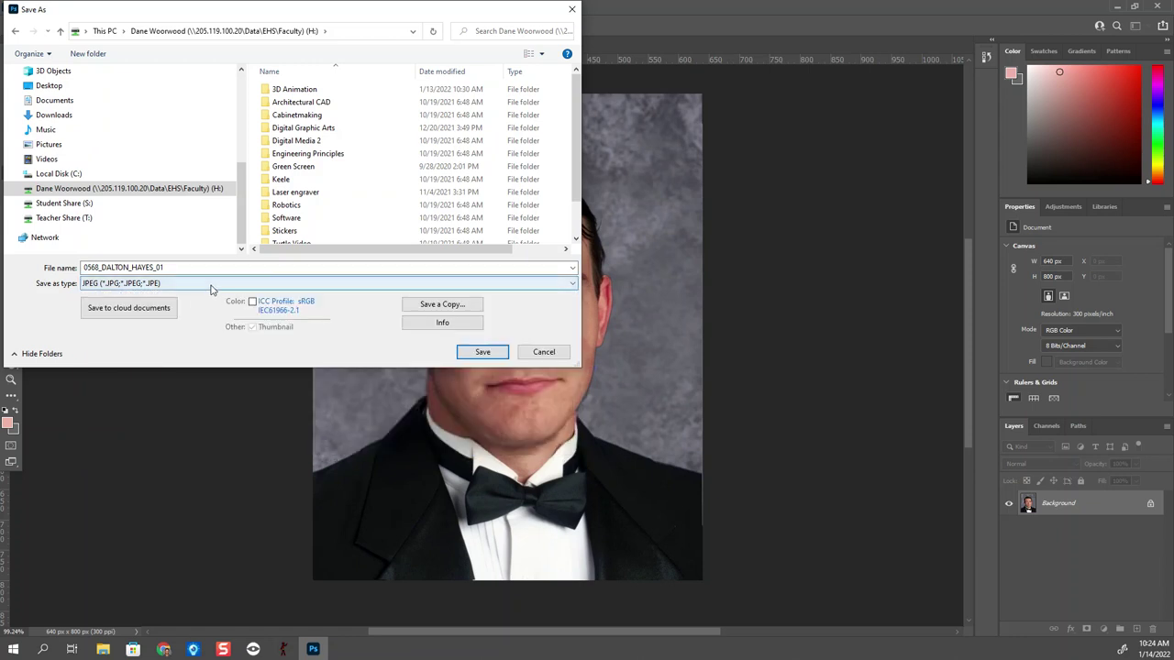
left_click(485, 356)
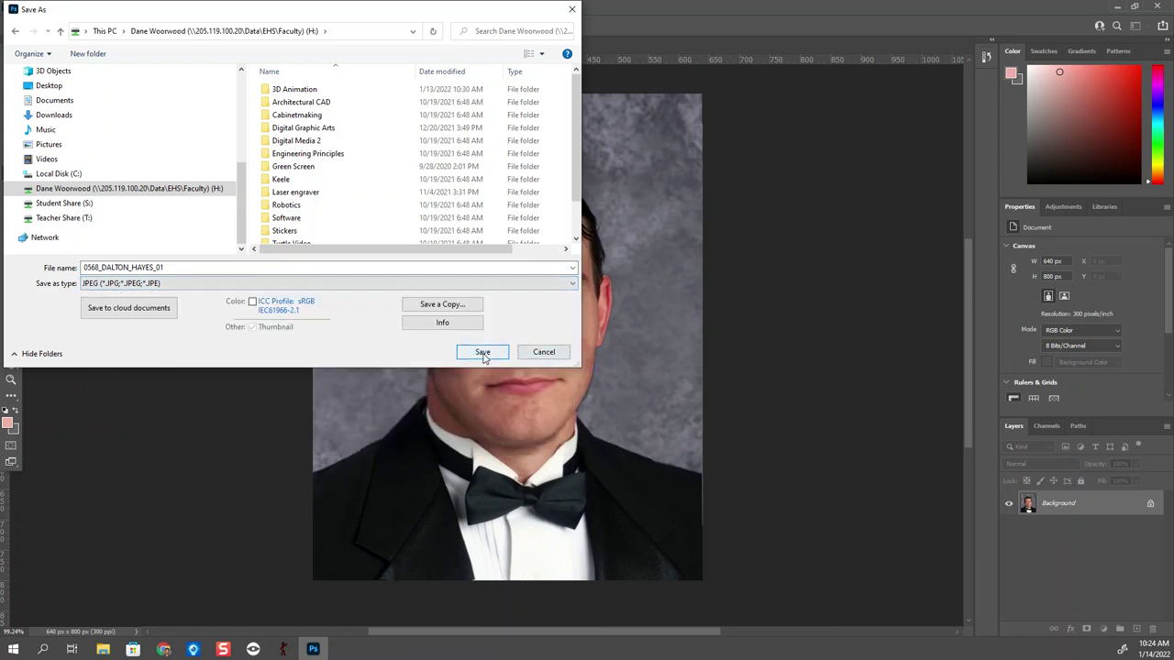
left_click(68, 87)
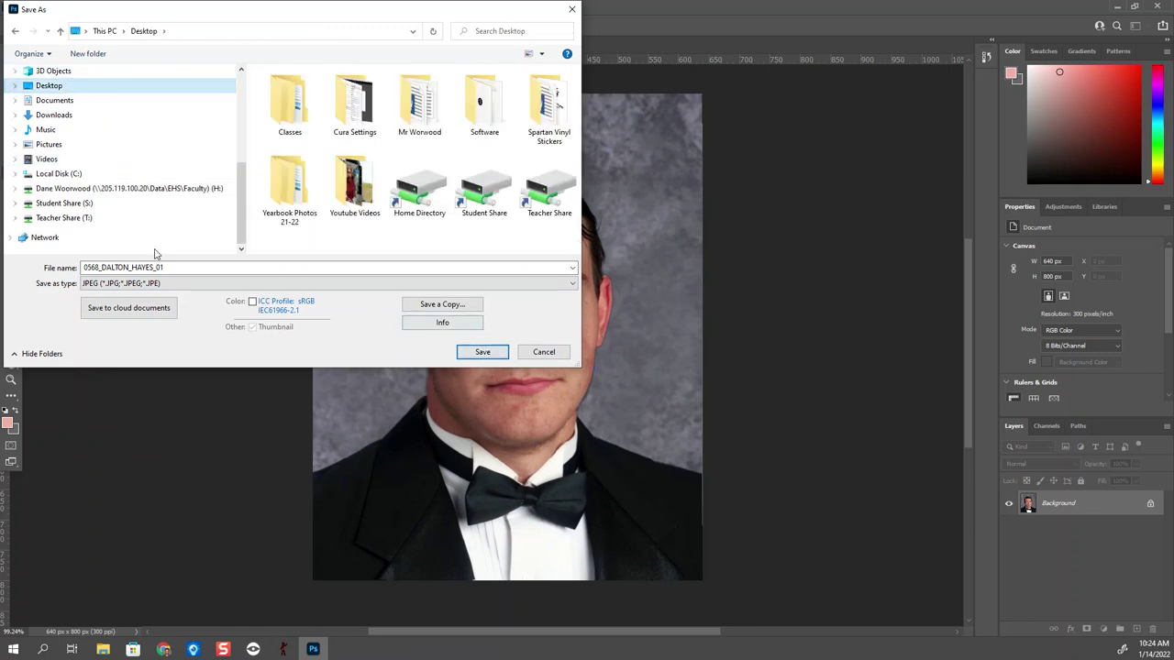
left_click(479, 353)
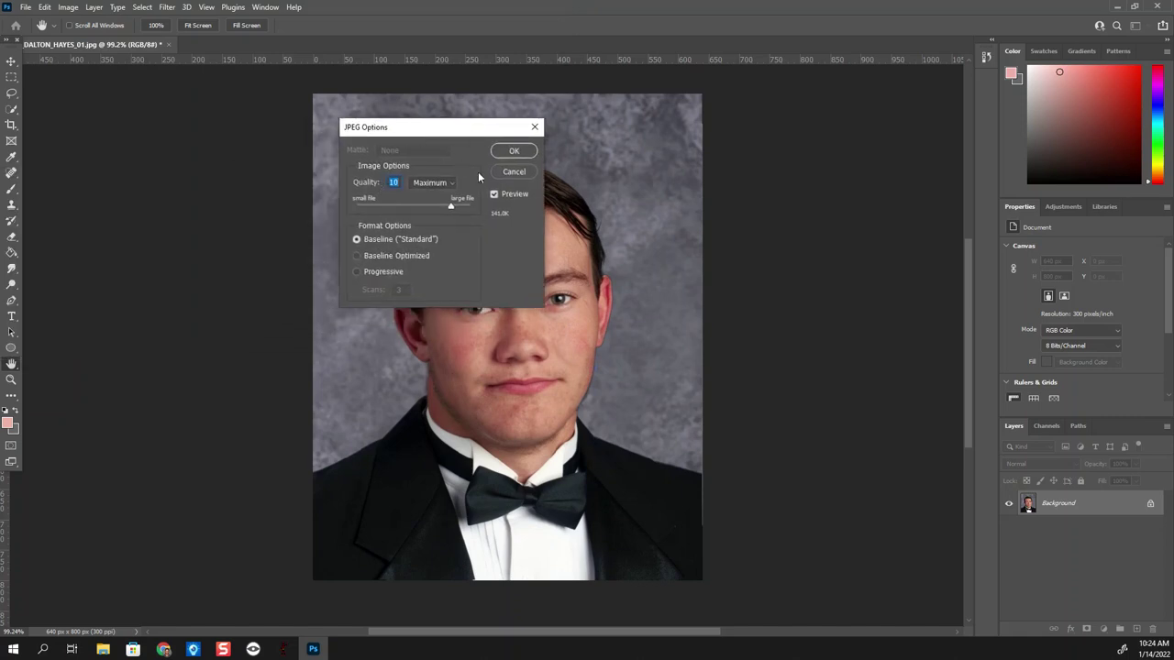
left_click(514, 152)
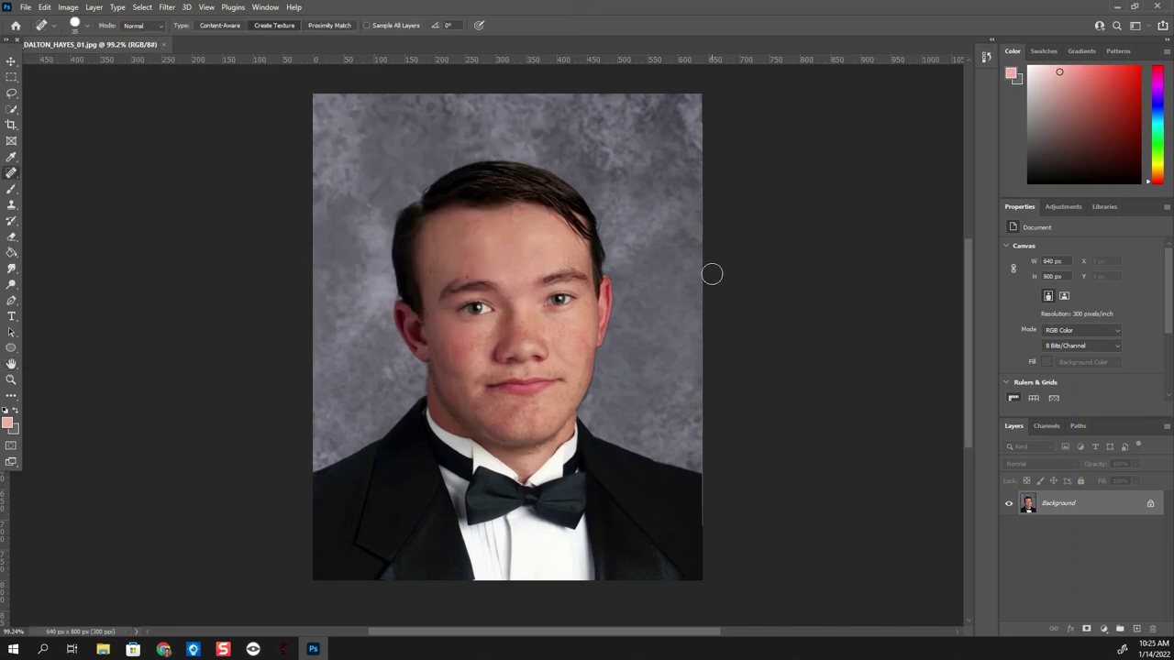
Switch to the Canvas user profile window in Chrome and open the account's Profile page
left_click(1118, 8)
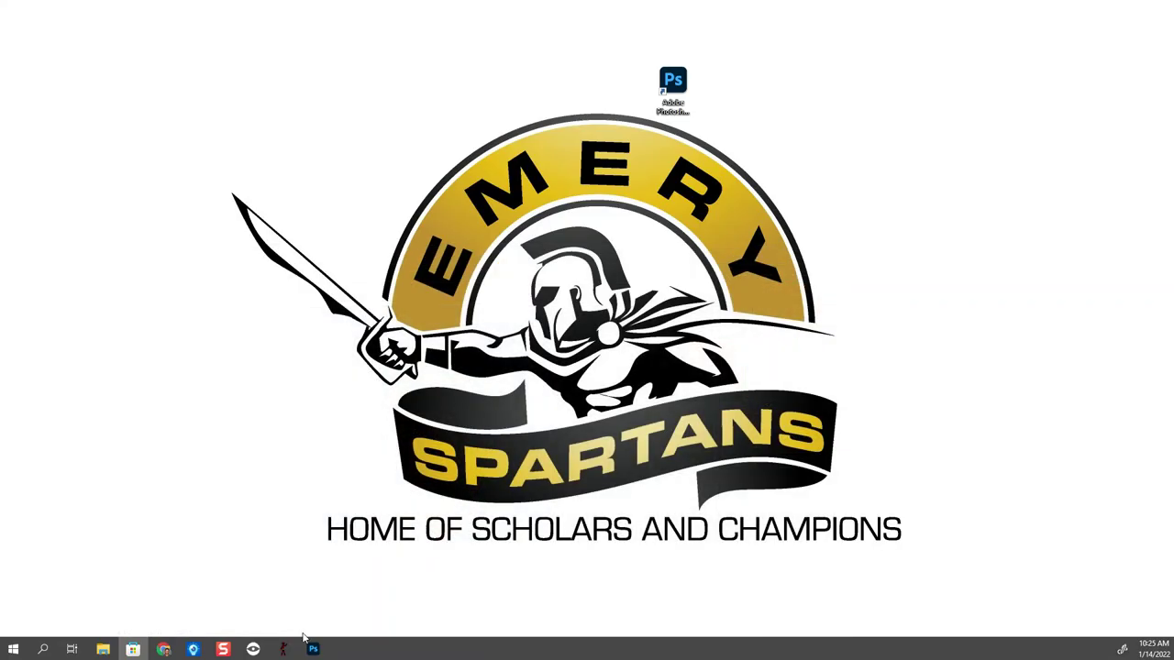
mouse_move(163, 648)
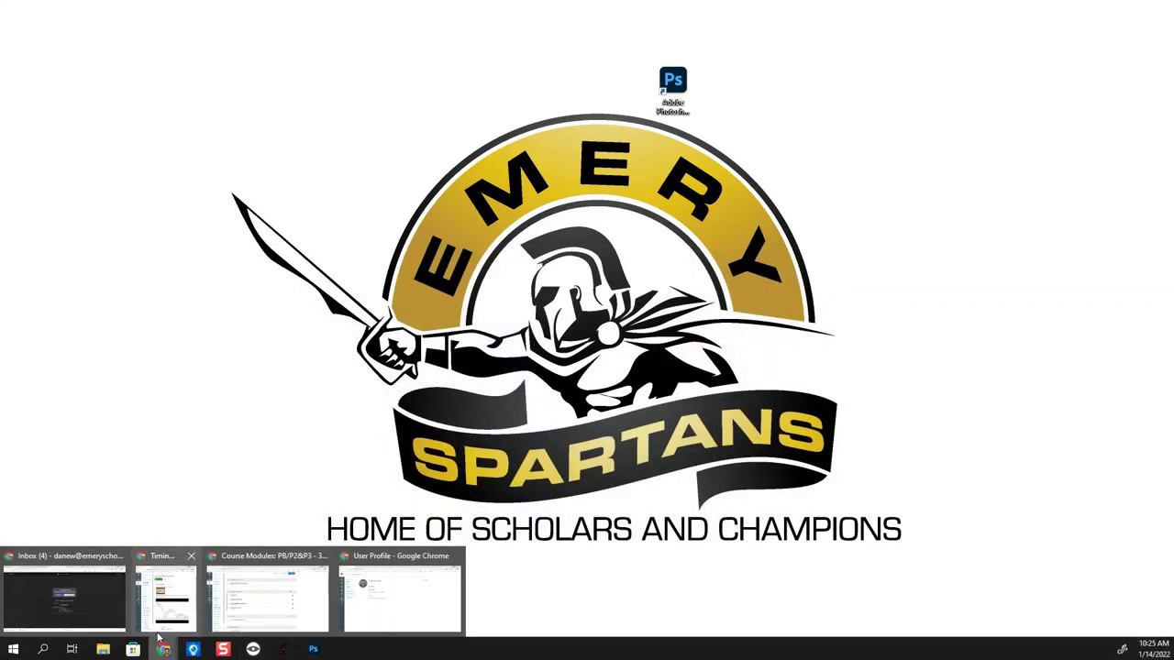
left_click(334, 610)
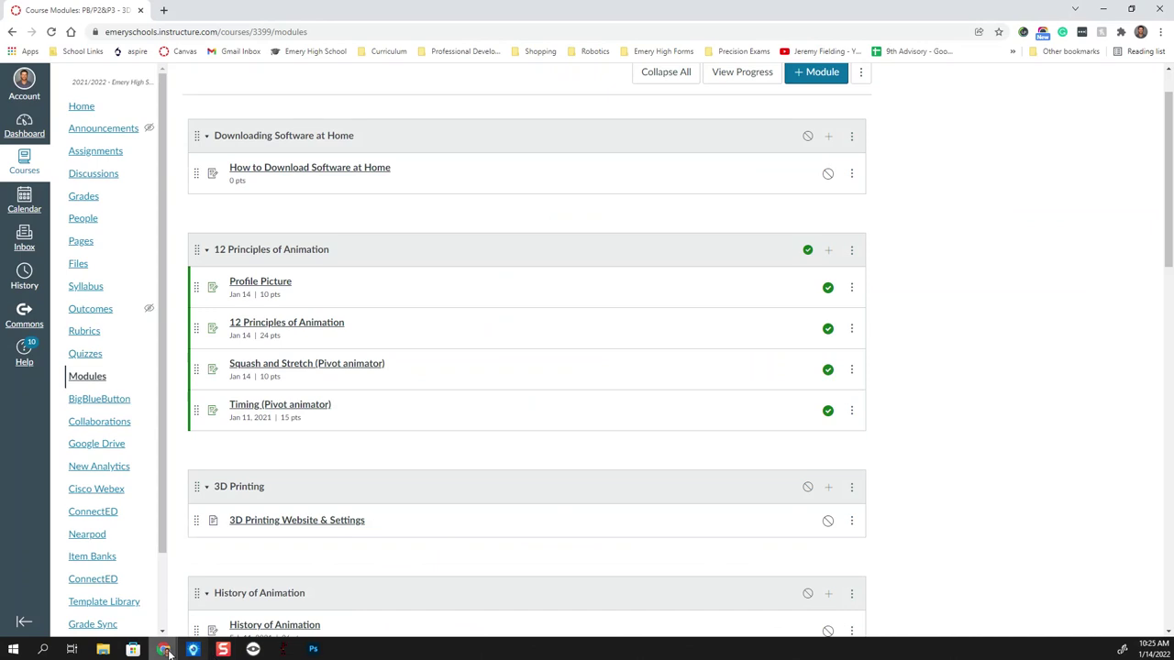
mouse_move(165, 652)
left_click(397, 607)
mouse_move(220, 200)
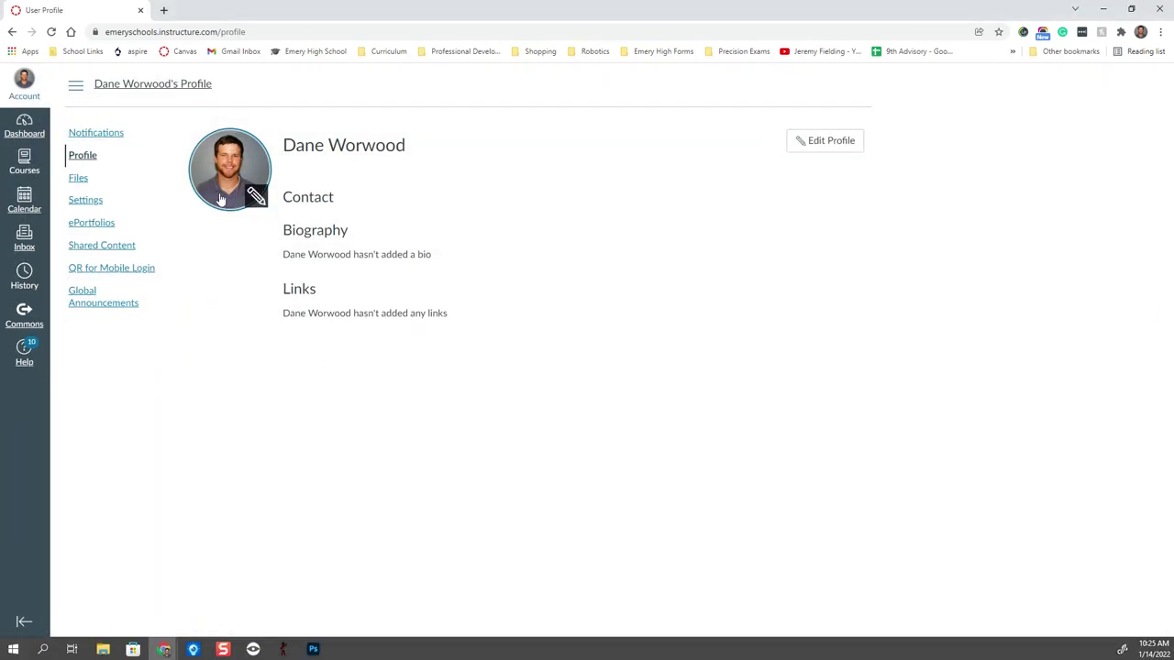
left_click(24, 83)
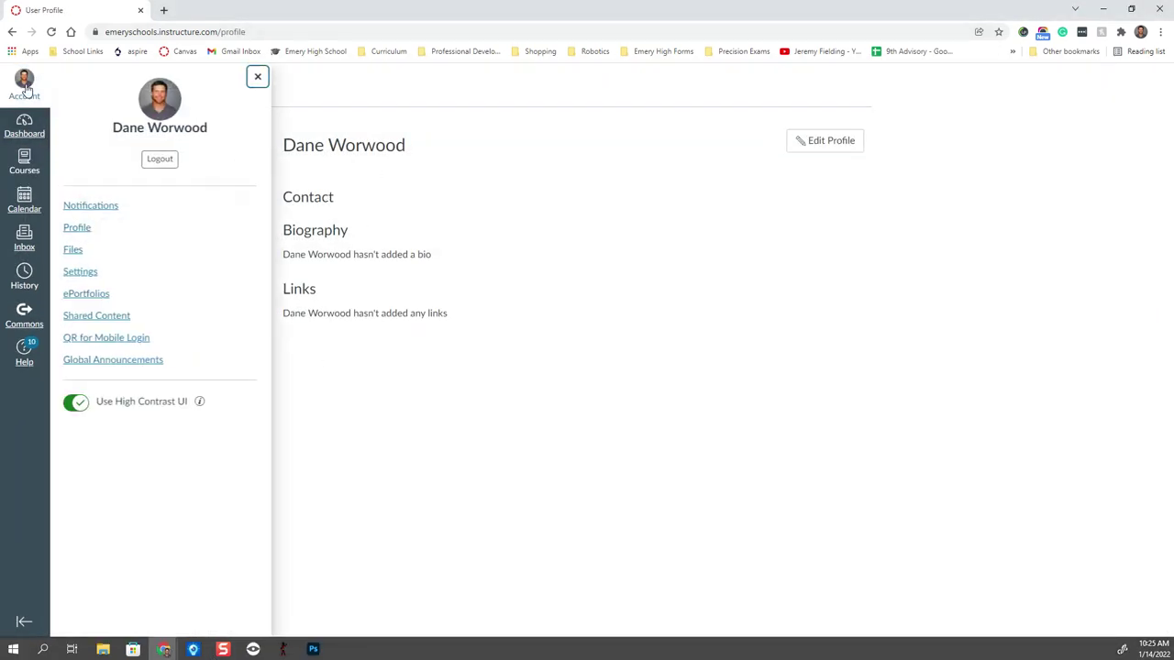
left_click(81, 230)
Start changing the profile picture by uploading the edited portrait from the Desktop
mouse_move(254, 195)
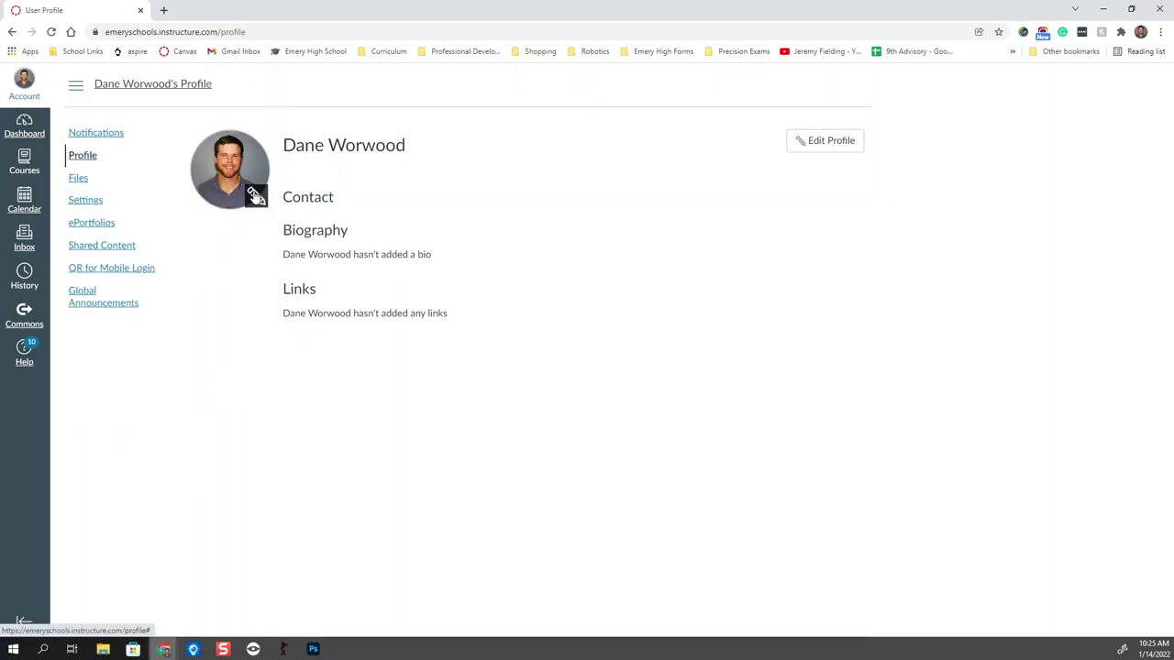
left_click(254, 195)
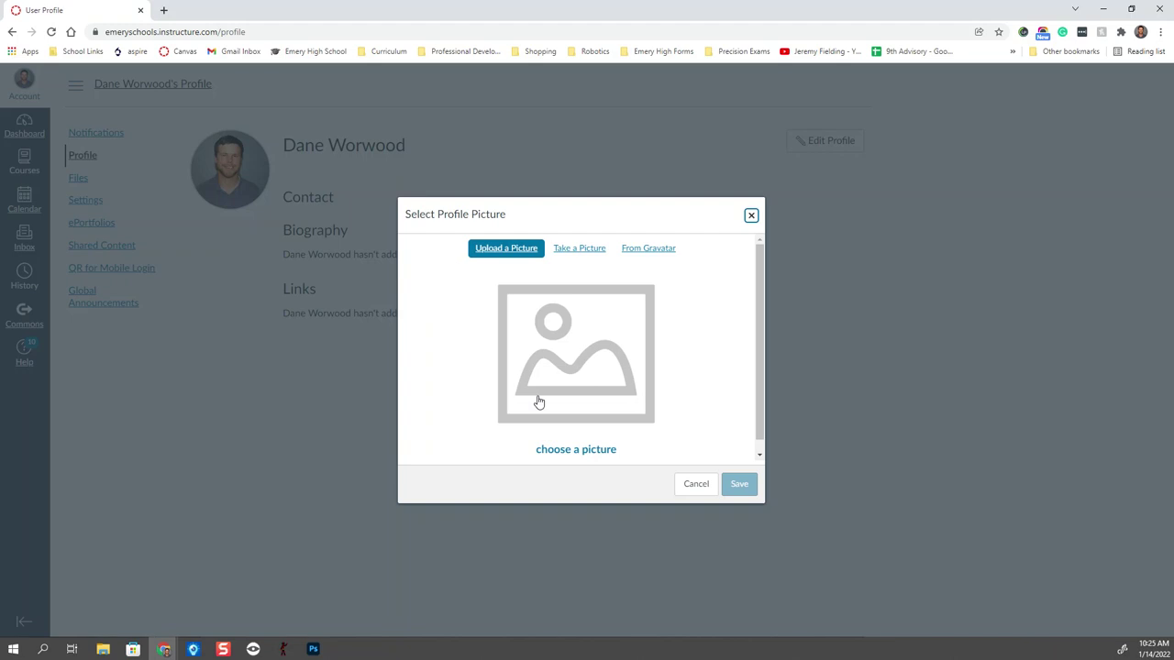
left_click(569, 453)
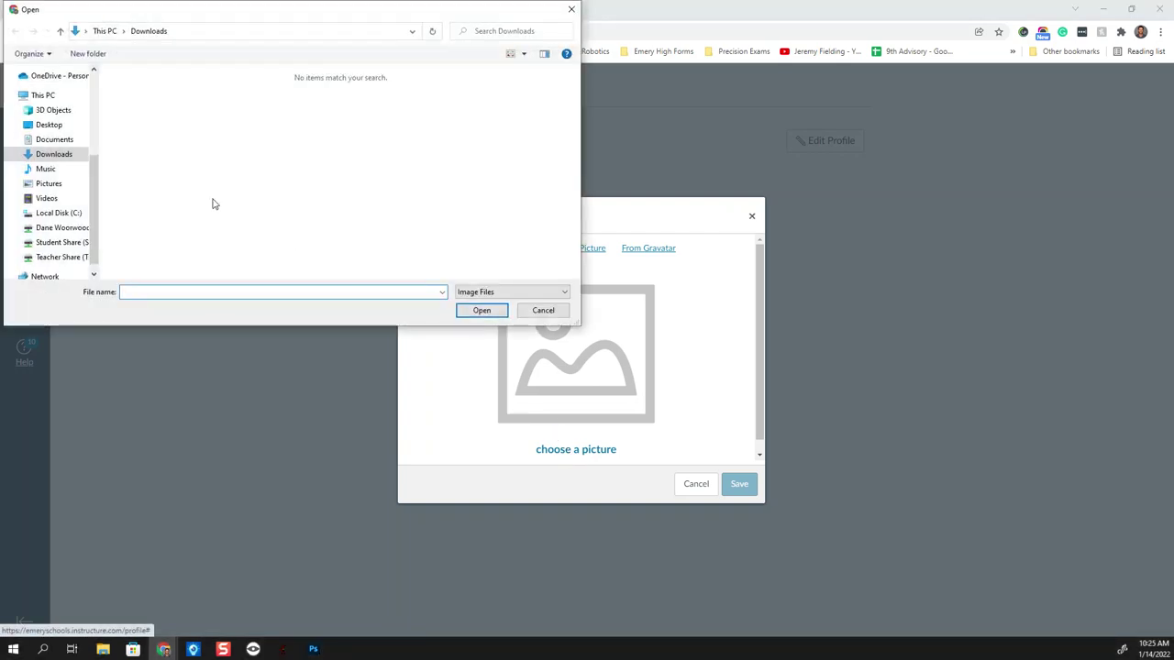
left_click(50, 125)
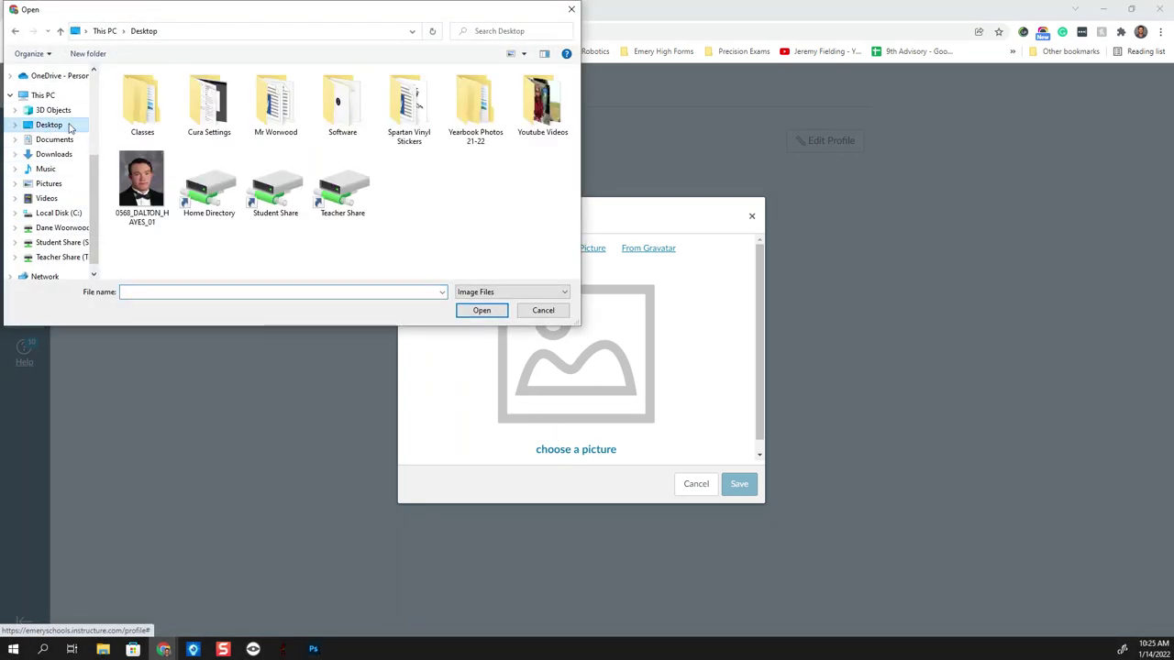
left_click(139, 188)
left_click(479, 310)
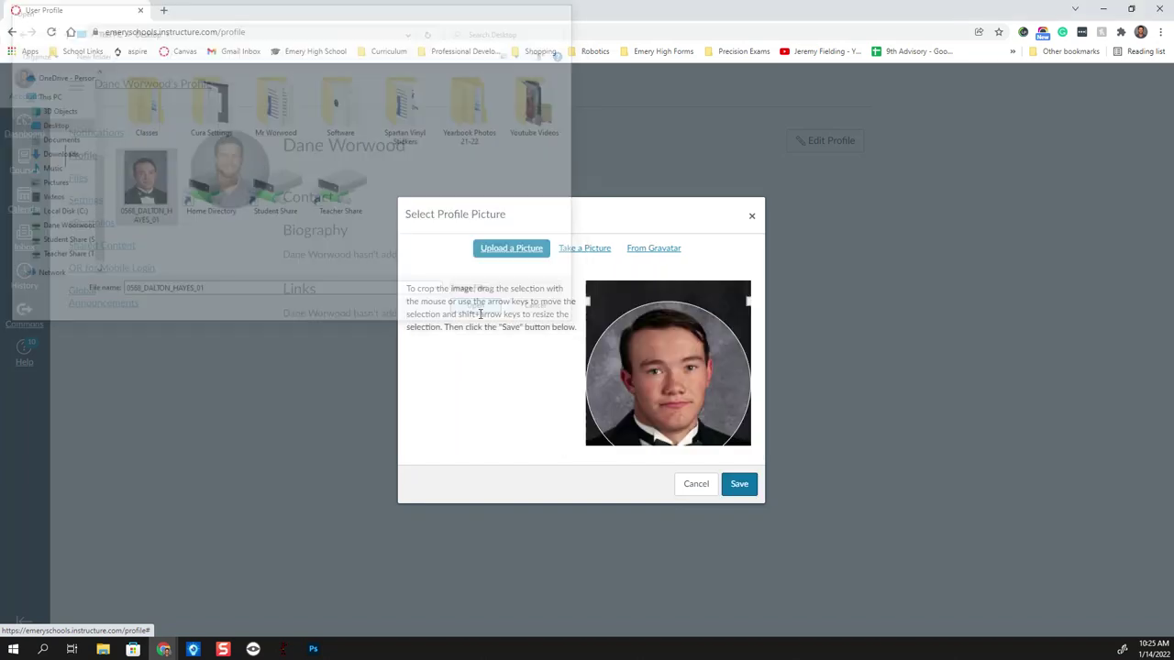
Reposition the circular crop around the face in the uploaded portrait, then cancel the profile picture change
left_click_drag(679, 398, 697, 378)
left_click(743, 488)
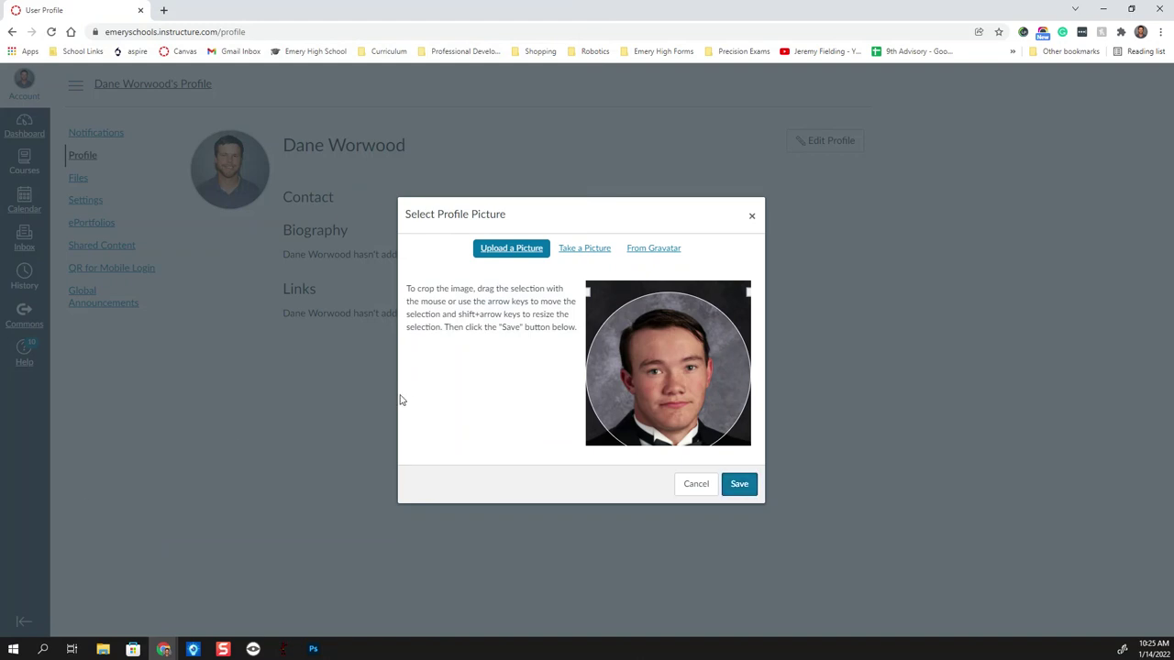
mouse_move(662, 351)
left_mouse_down()
mouse_move(655, 326)
mouse_move(659, 365)
mouse_move(661, 353)
left_mouse_up()
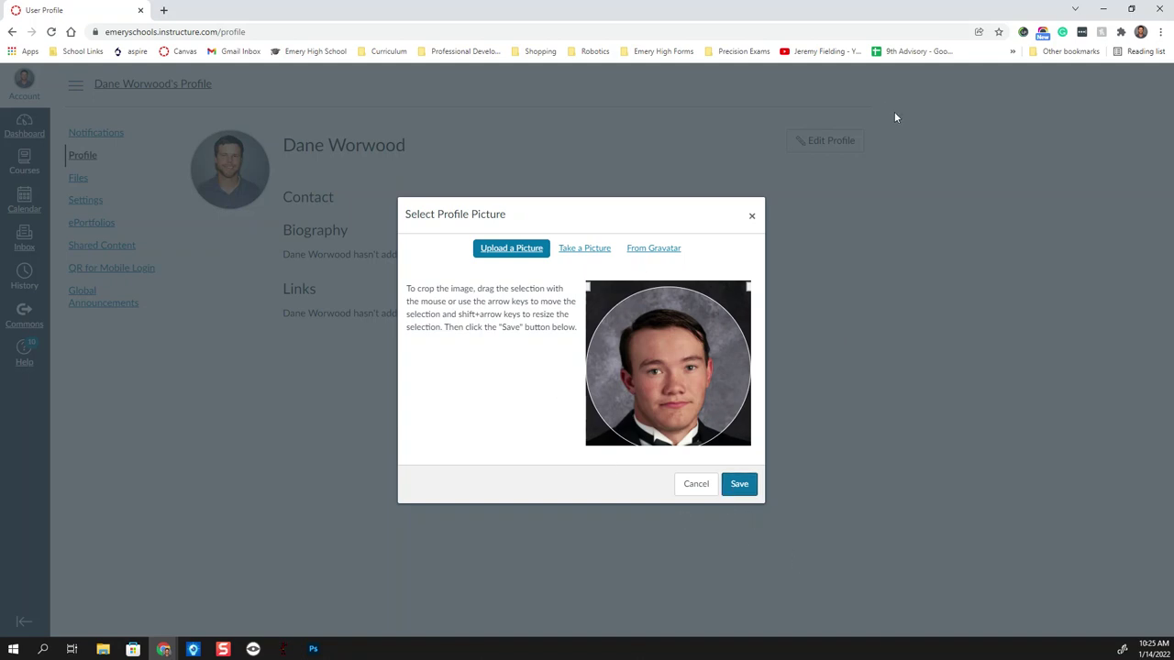
left_click(696, 483)
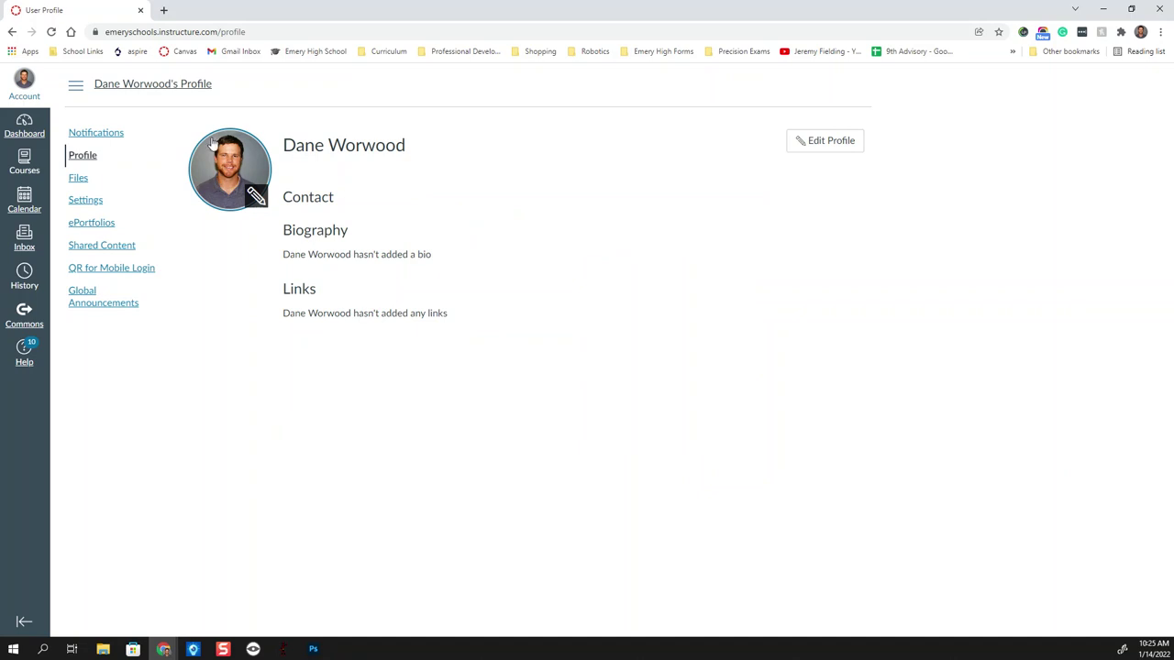